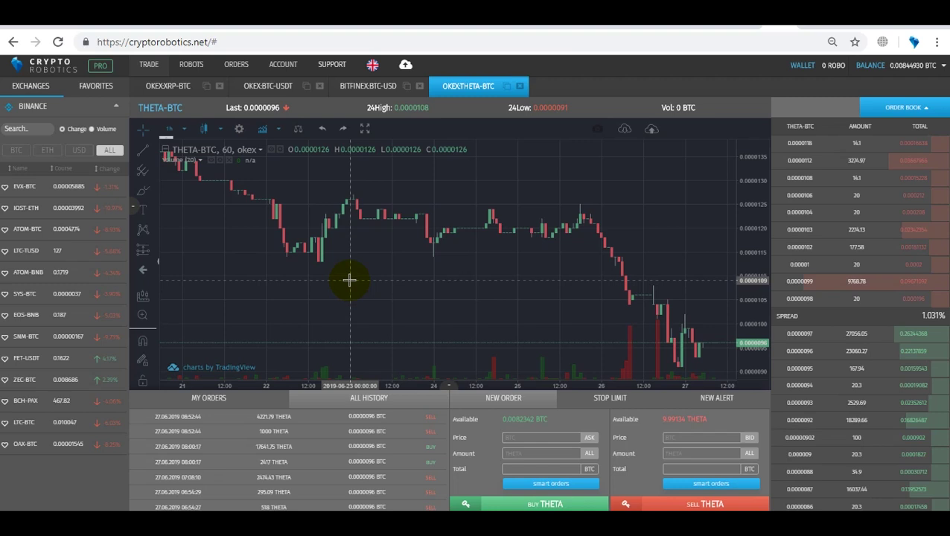
Step: Re-expand BINANCE, try the ETH and USD filters, then show ALL pairs with trading volume
{"action": "left_click", "coordinate": [116, 108]}
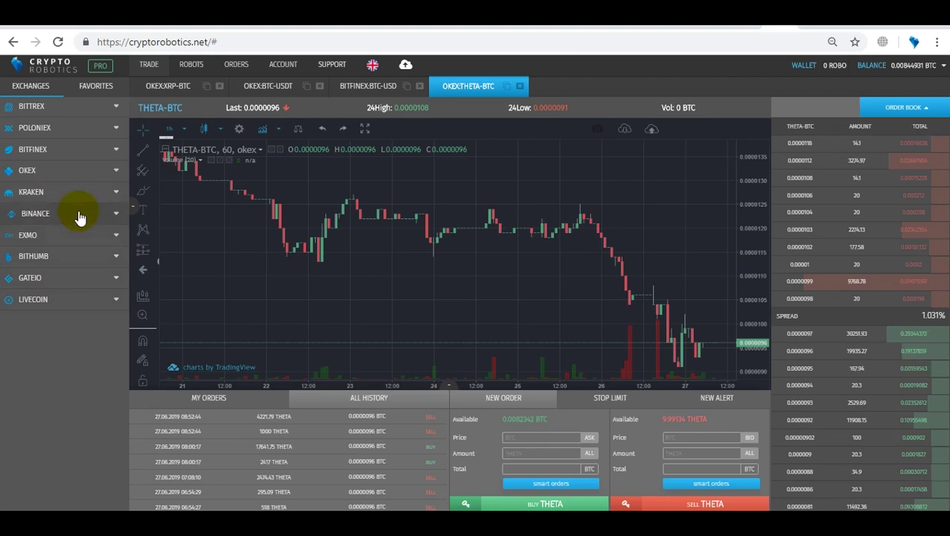
{"action": "left_click", "coordinate": [80, 217]}
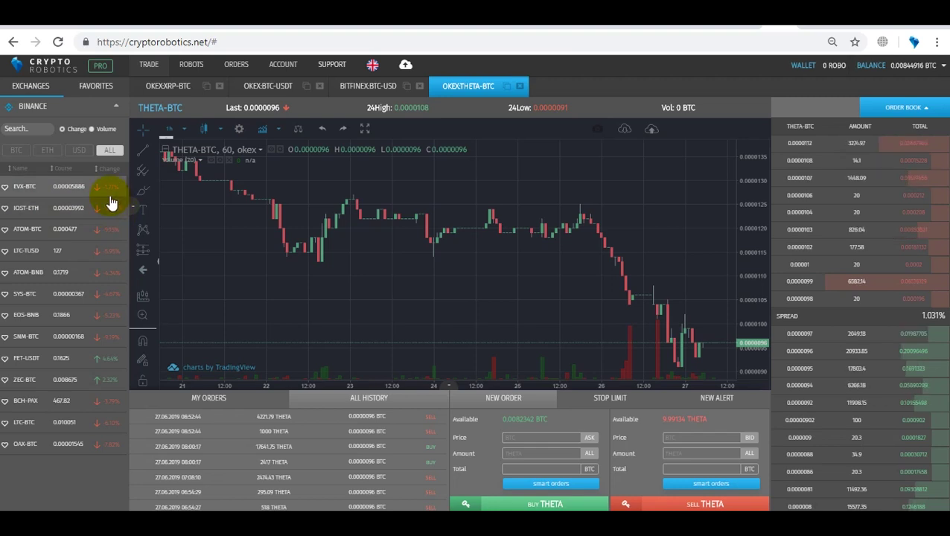
{"action": "left_click", "coordinate": [48, 150]}
{"action": "left_click", "coordinate": [78, 150]}
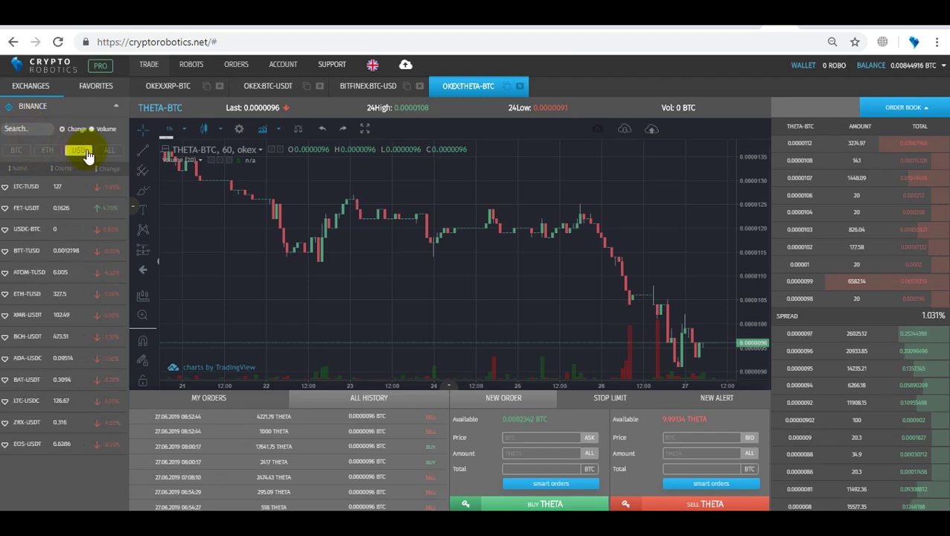
{"action": "left_click", "coordinate": [108, 151]}
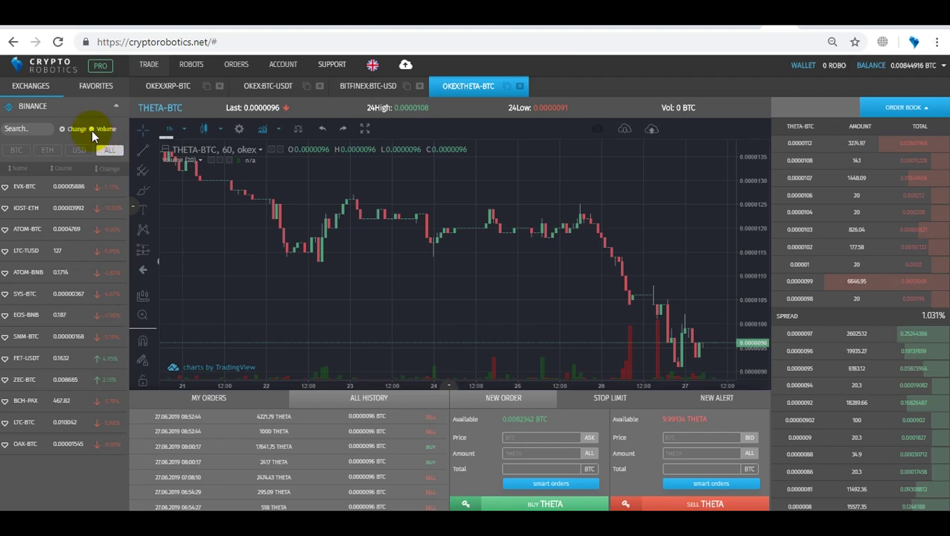
{"action": "left_click", "coordinate": [91, 130]}
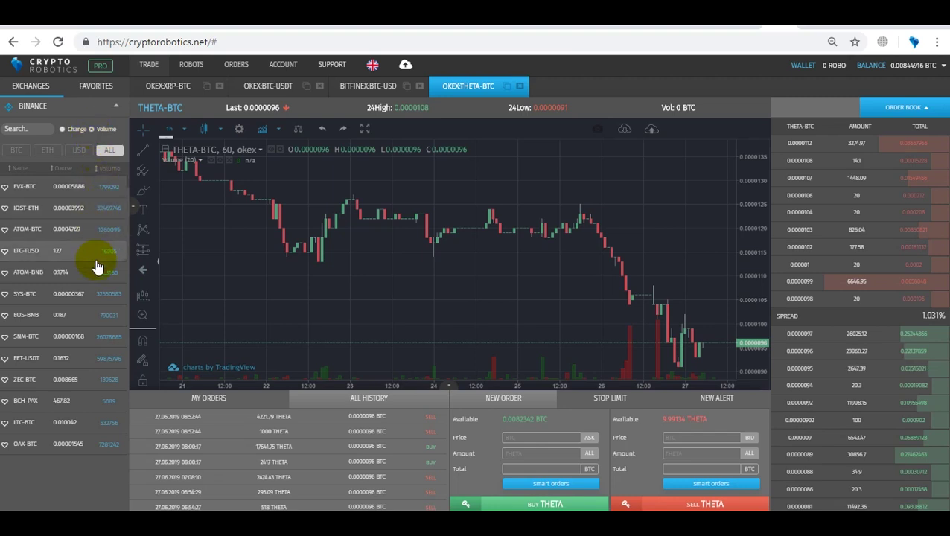
Step: Favourite EVX-BTC, check the FAVORITES list, then open the Binance ATOM-BTC market
{"action": "left_click", "coordinate": [5, 188]}
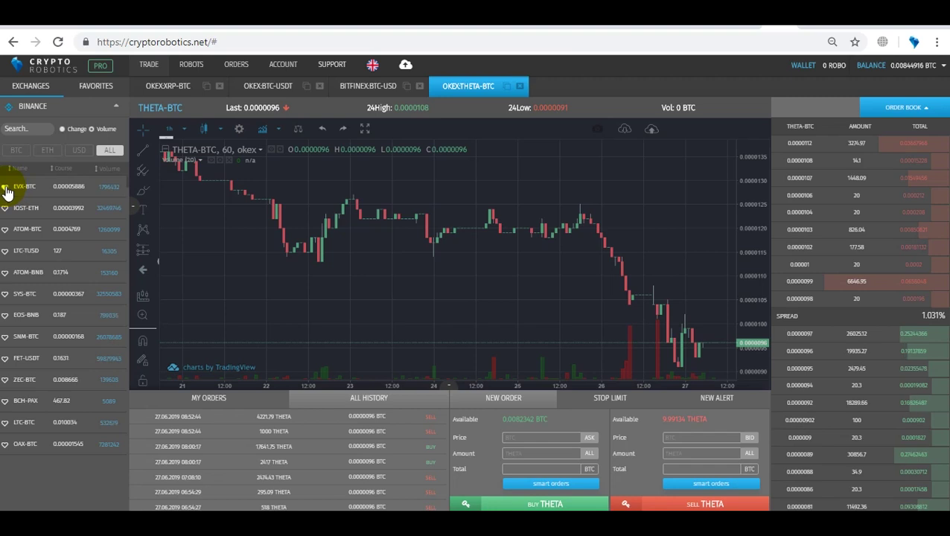
{"action": "left_click", "coordinate": [98, 91]}
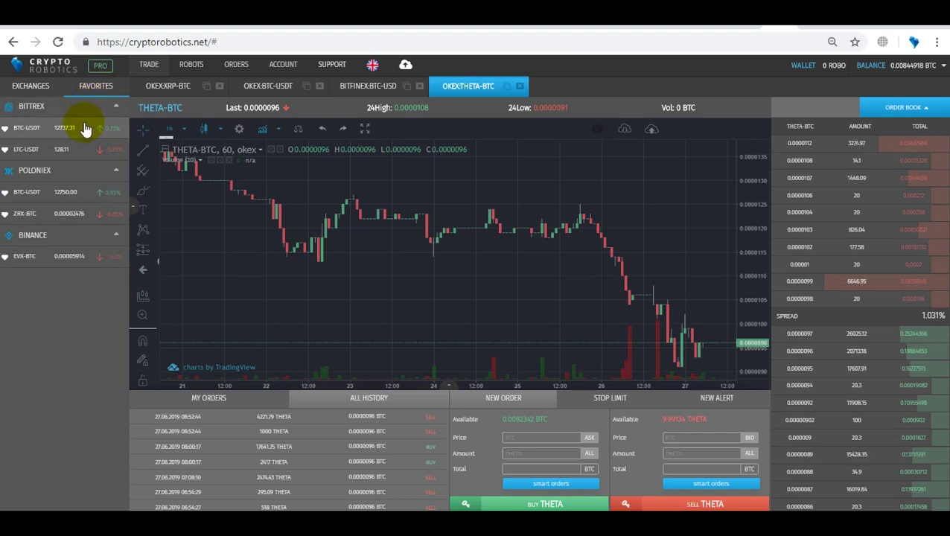
{"action": "left_click", "coordinate": [36, 97]}
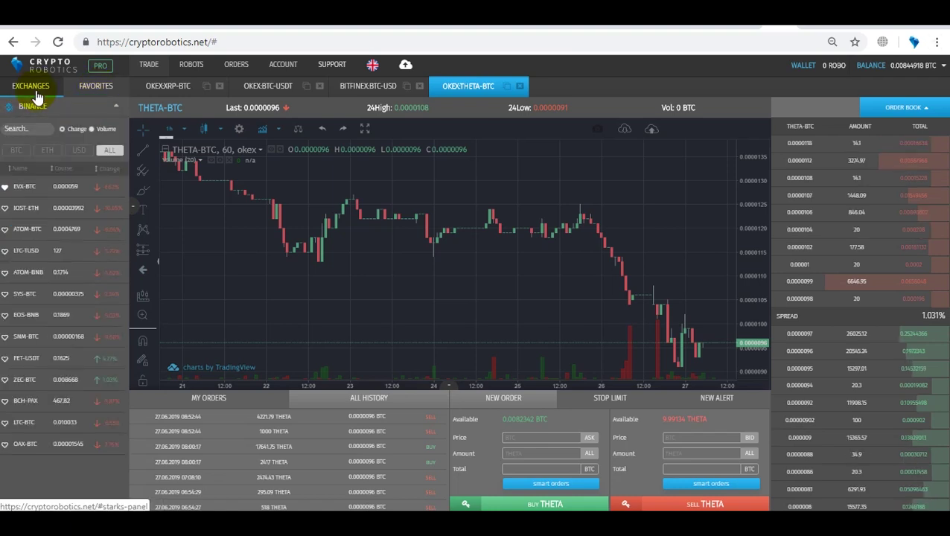
{"action": "left_click", "coordinate": [38, 232]}
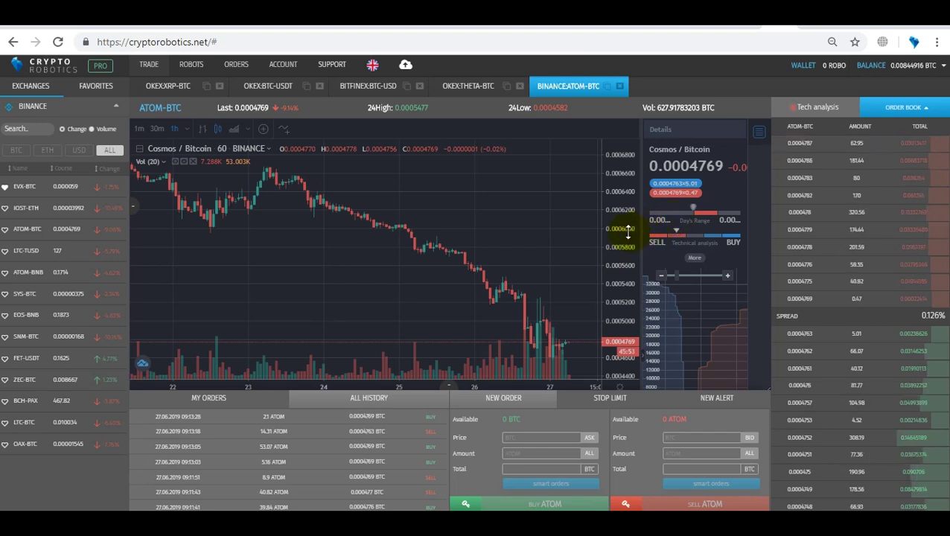
{"action": "scroll", "coordinate": [617, 233], "scroll_direction": "down", "scroll_amount": 1}
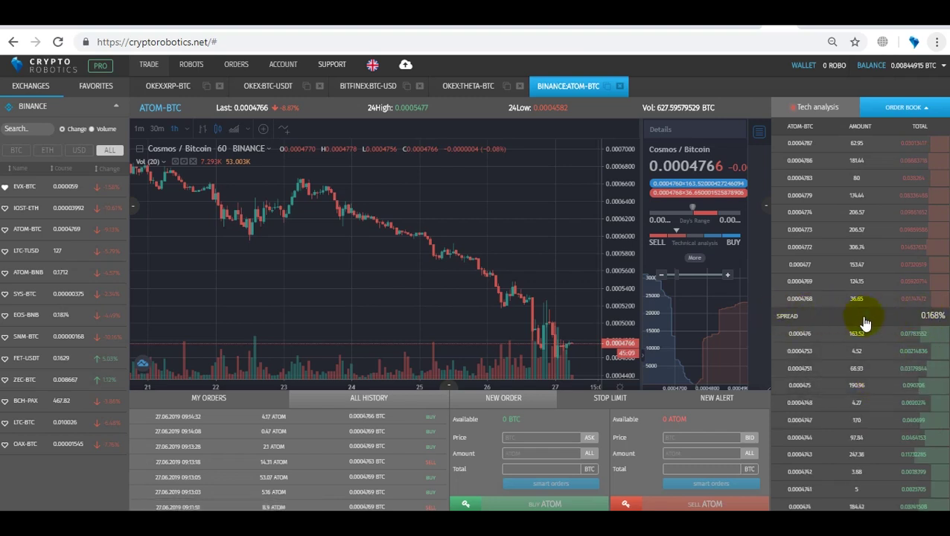
Step: Switch back to the OKEX:THETA-BTC market tab
{"action": "left_click", "coordinate": [468, 85]}
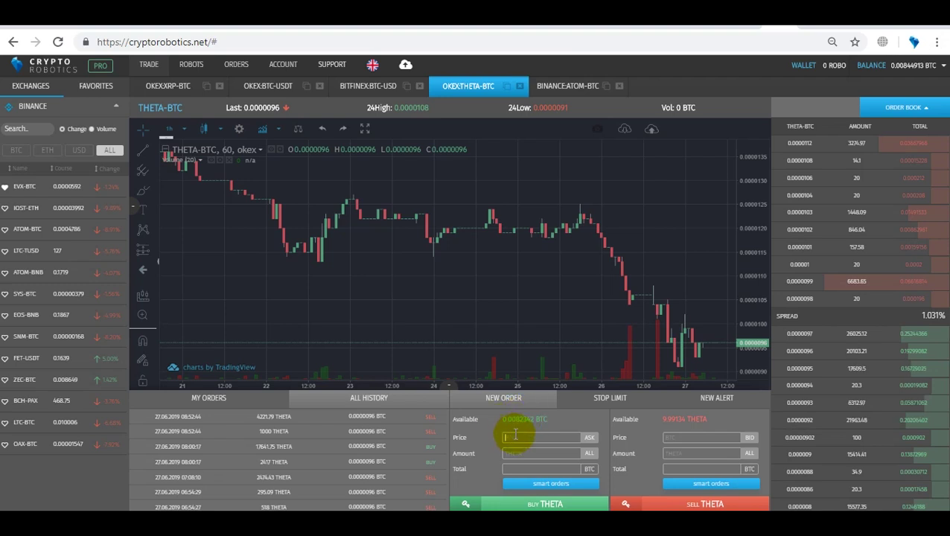
Step: Fill a 20 THETA buy at 0.0000098 BTC from the order book and open smart order settings
{"action": "left_click", "coordinate": [516, 436]}
{"action": "left_click", "coordinate": [799, 299]}
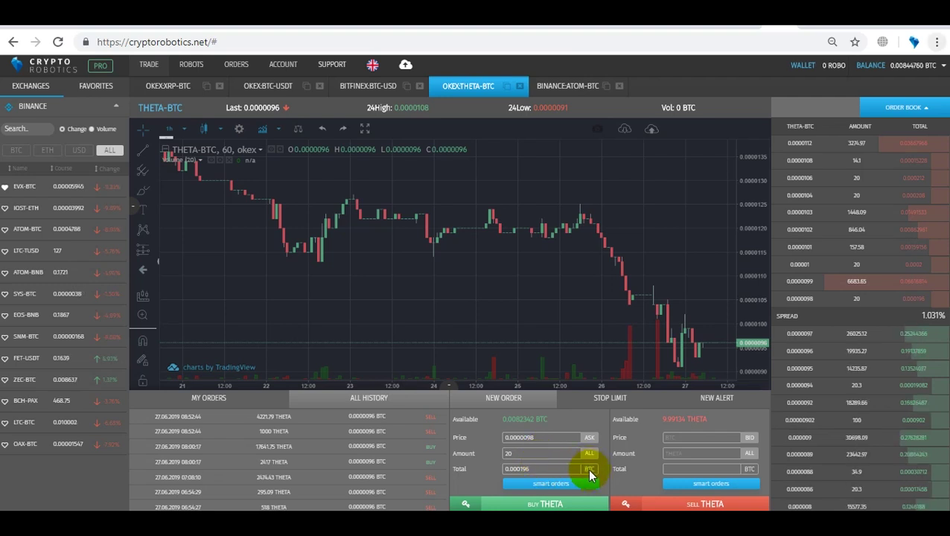
{"action": "left_click", "coordinate": [575, 486]}
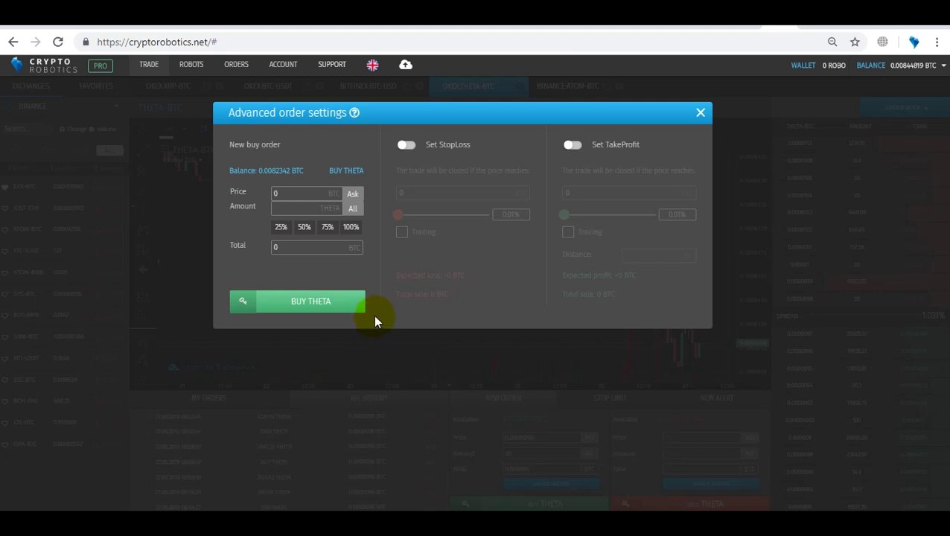
Step: Turn on StopLoss and TakeProfit, both set to trailing, and close the advanced settings dialog
{"action": "left_click", "coordinate": [406, 145]}
{"action": "left_click", "coordinate": [575, 145]}
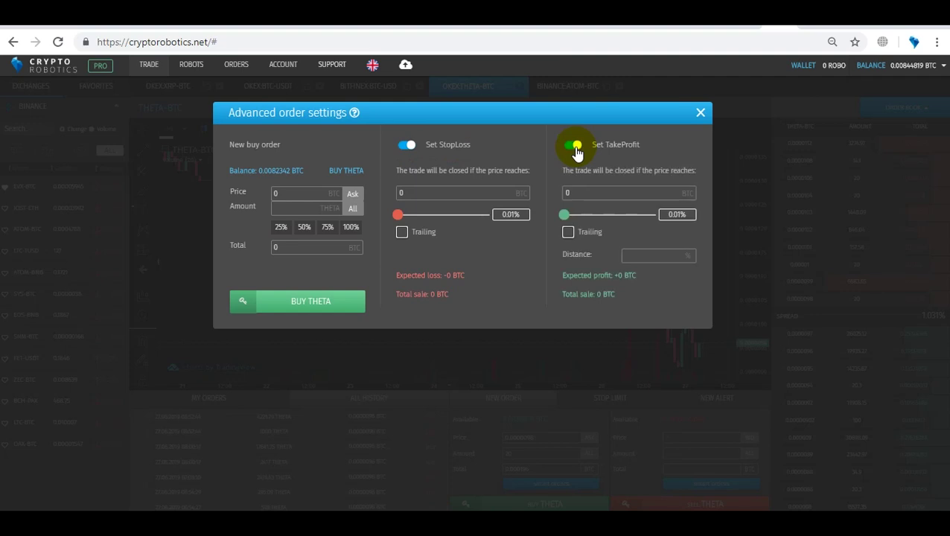
{"action": "left_click", "coordinate": [568, 233]}
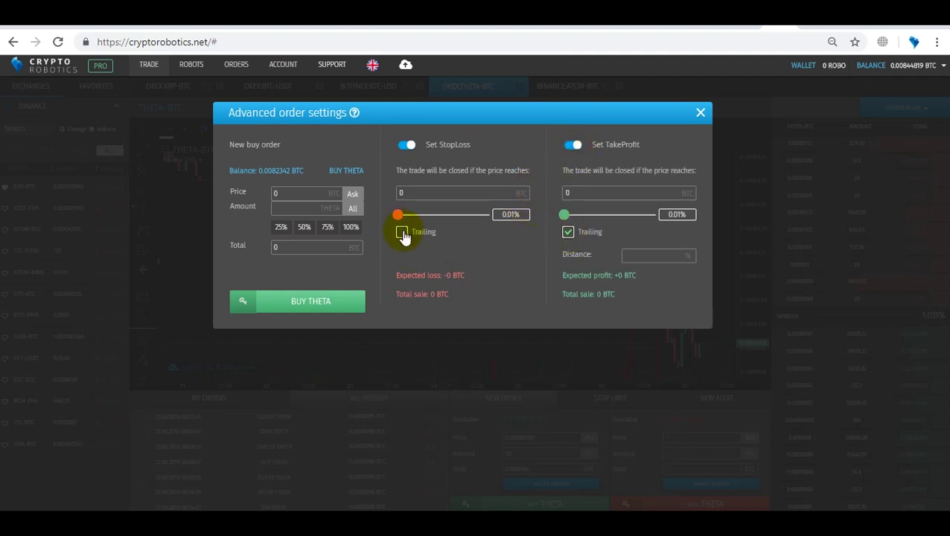
{"action": "left_click", "coordinate": [403, 234]}
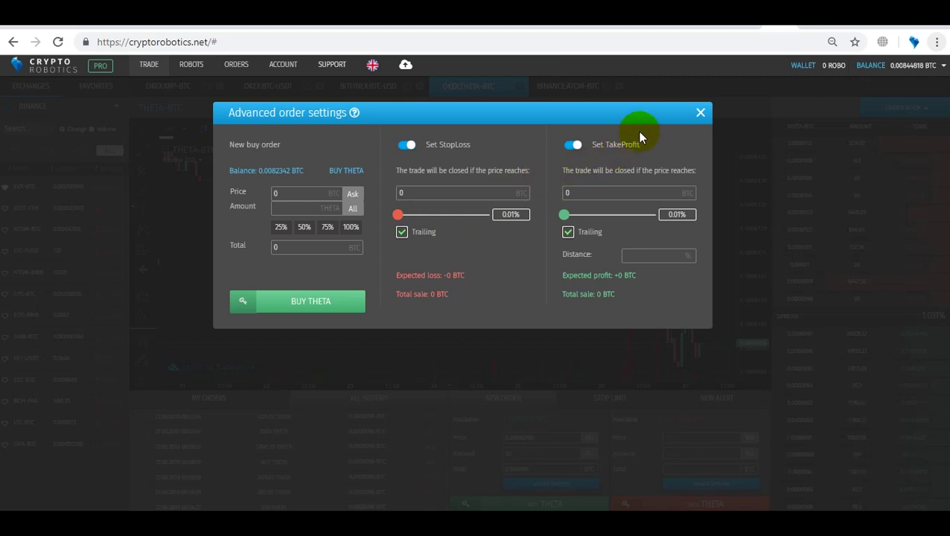
{"action": "left_click", "coordinate": [700, 114]}
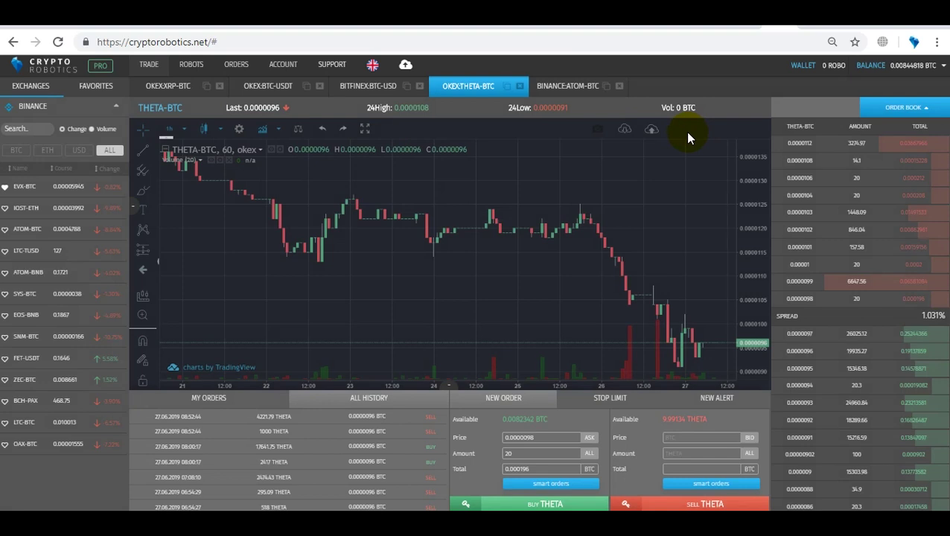
{"action": "left_click", "coordinate": [614, 401]}
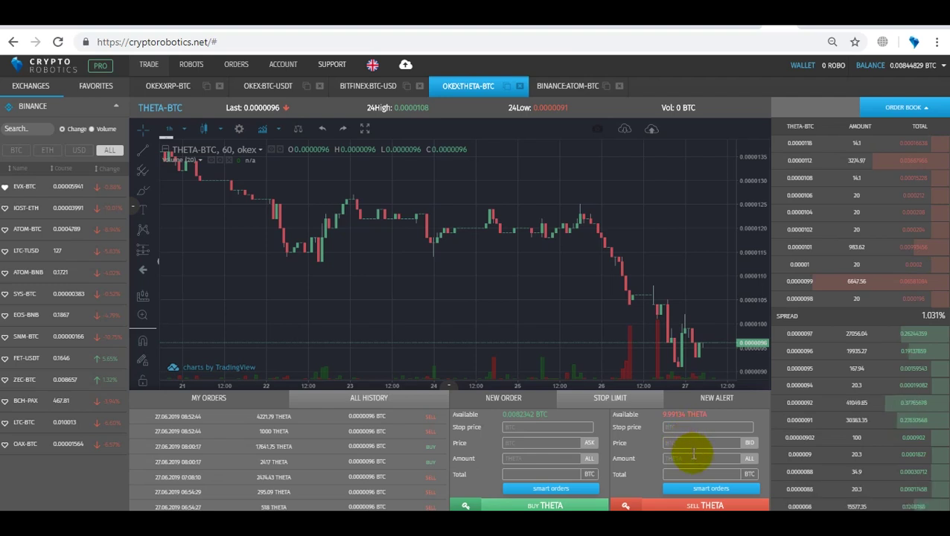
{"action": "left_click", "coordinate": [712, 405]}
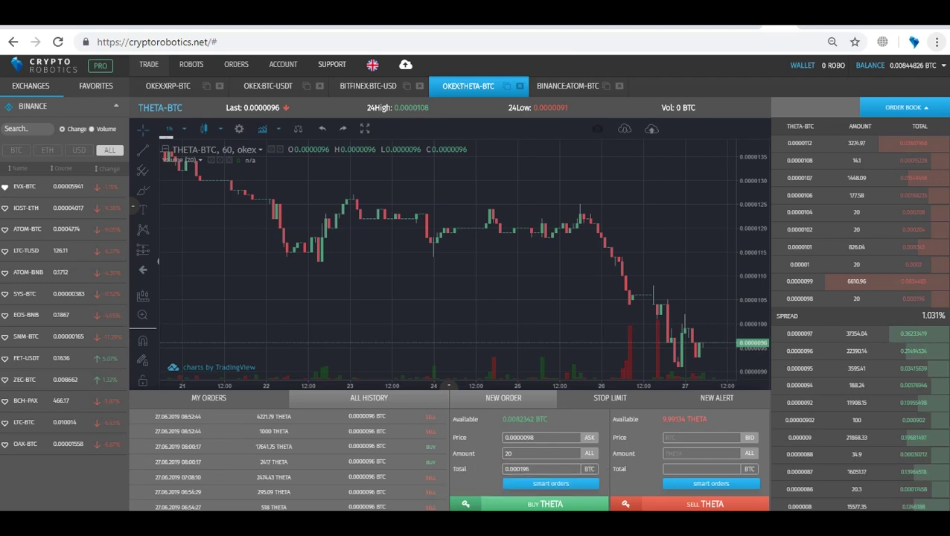
{"action": "mouse_move", "coordinate": [465, 504]}
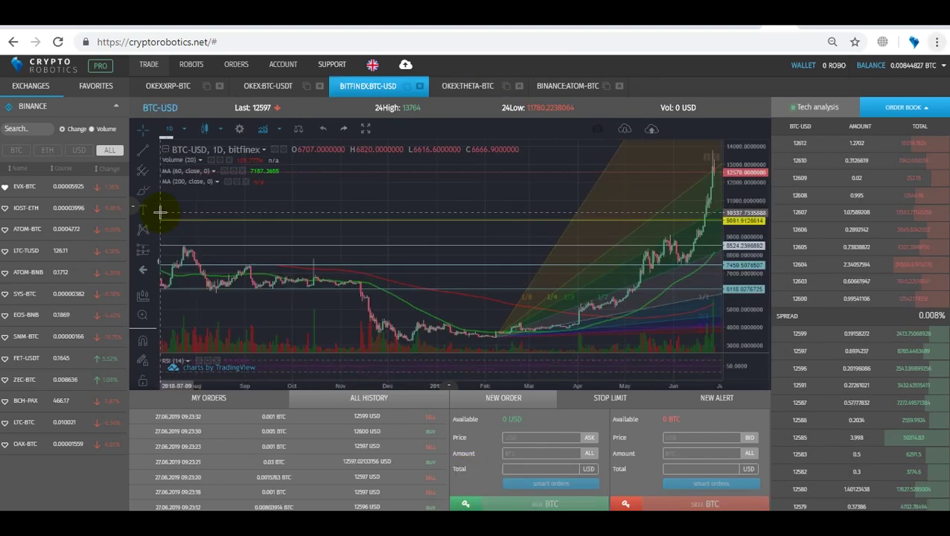
Step: Hide the orders area and order book, then pop the BITFINEX:BTC-USD chart into its own window
{"action": "left_click", "coordinate": [449, 388]}
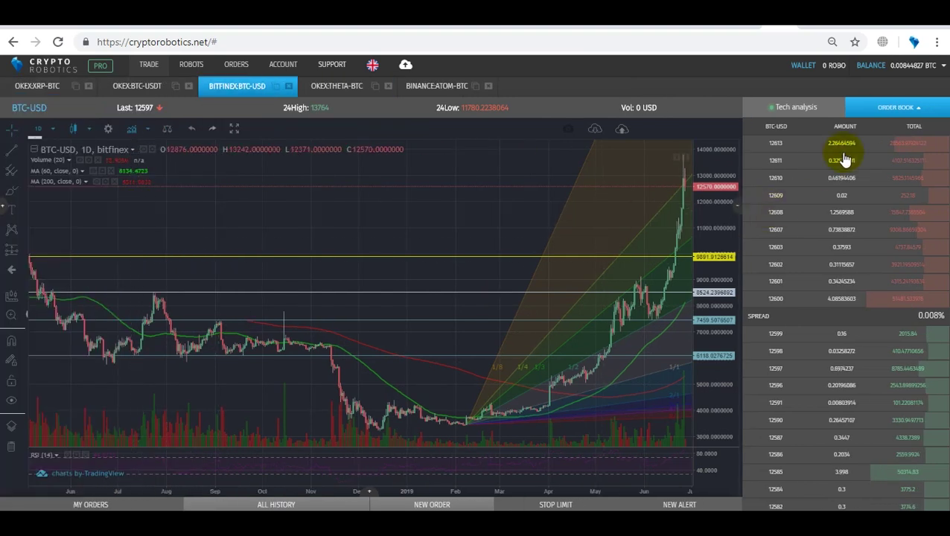
{"action": "left_click", "coordinate": [922, 110]}
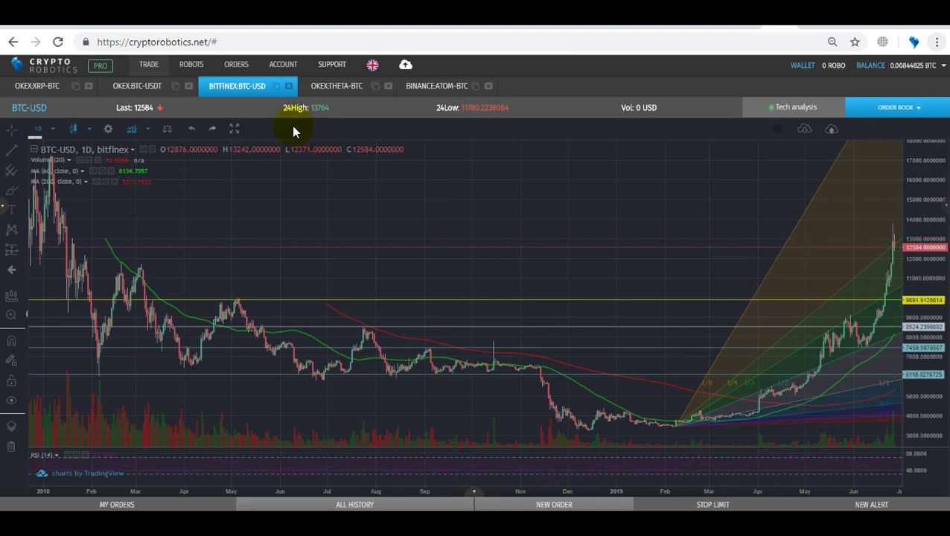
{"action": "left_click", "coordinate": [275, 88]}
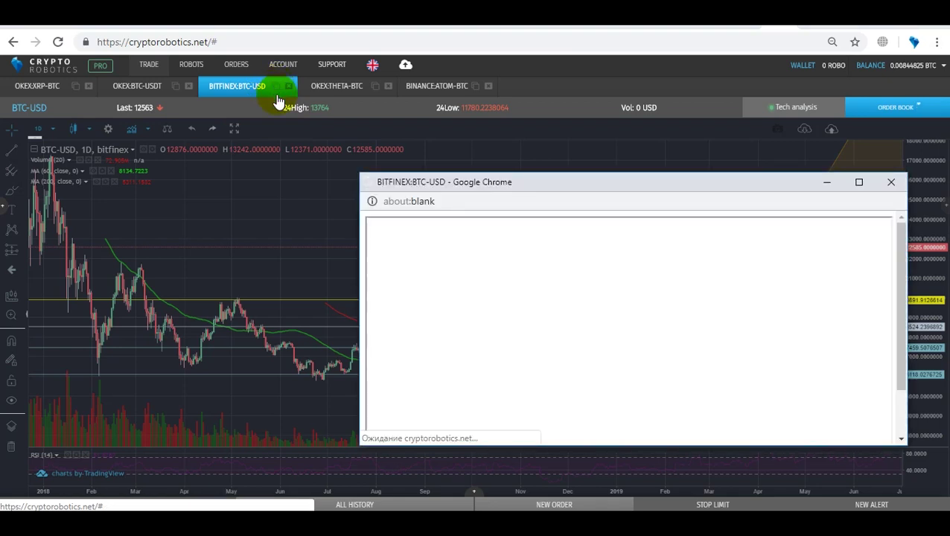
Step: Drag the popped-out BTC-USD chart window aside and close it
{"action": "left_click_drag", "start_coordinate": [626, 187], "coordinate": [517, 132]}
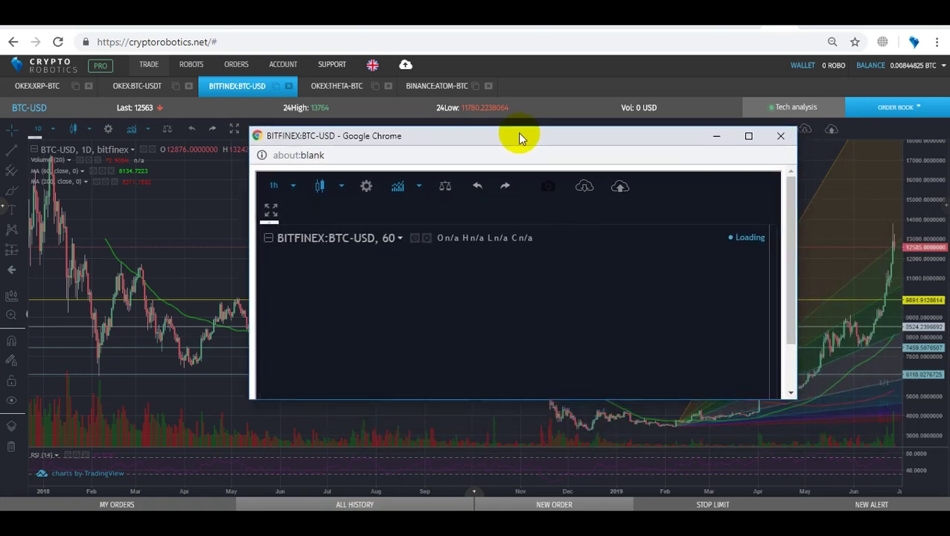
{"action": "left_click", "coordinate": [778, 169]}
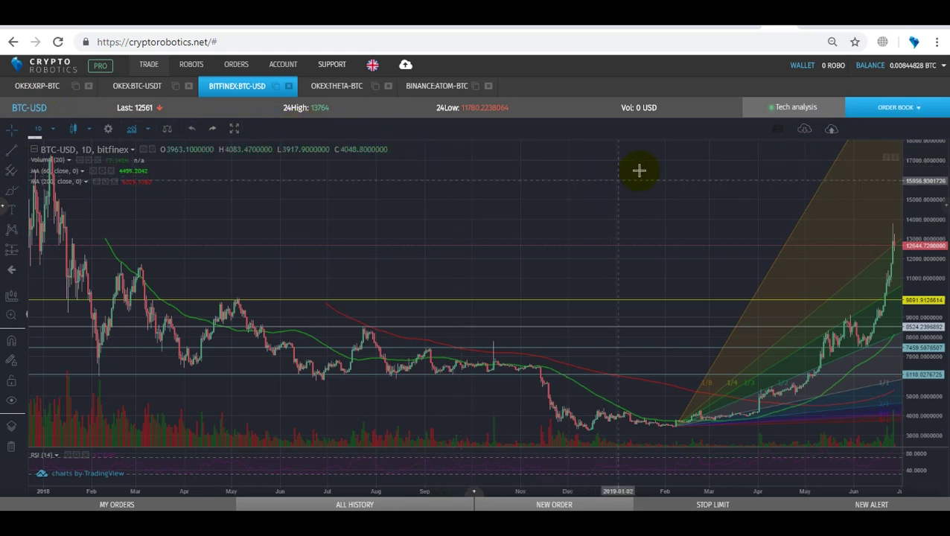
Step: Save the BTC-USD chart layout under the name '1234'
{"action": "left_click", "coordinate": [832, 134]}
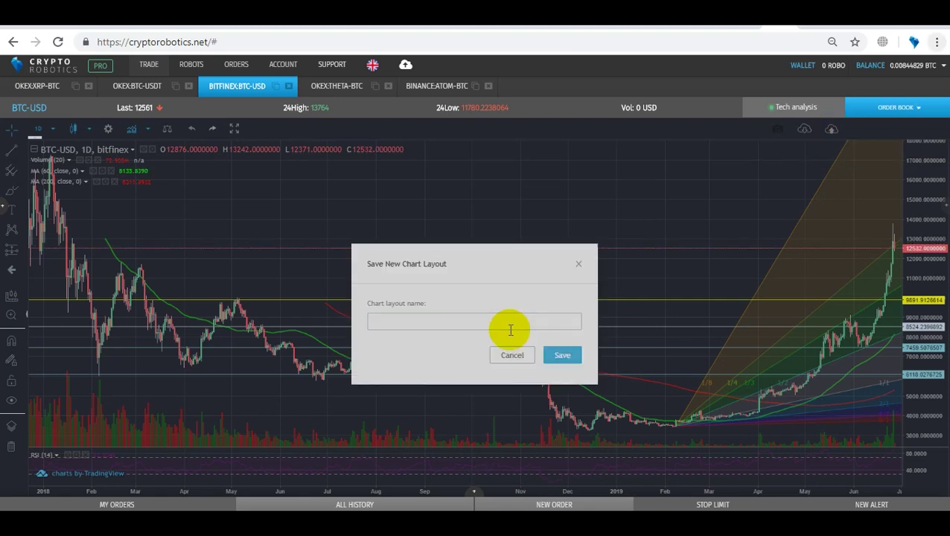
{"action": "left_click", "coordinate": [517, 323]}
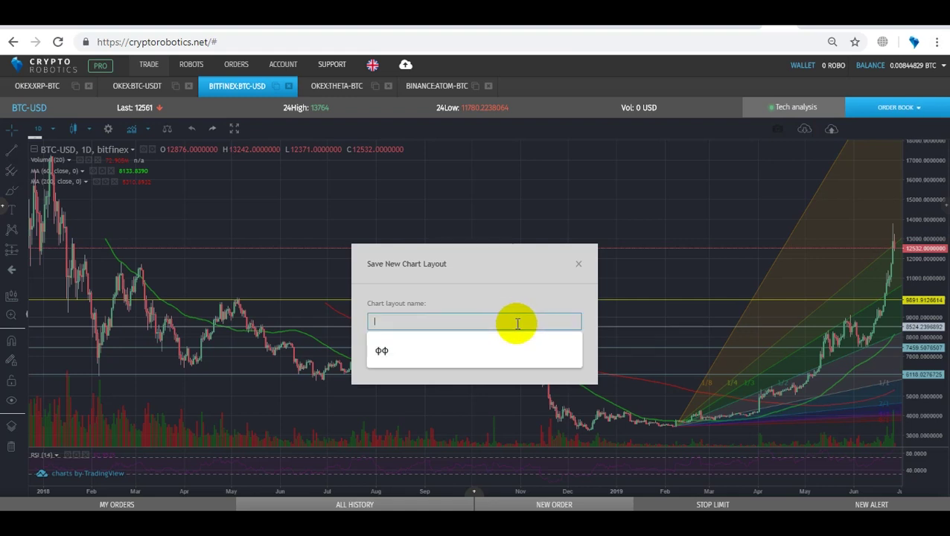
{"action": "type", "text": "1234"}
{"action": "left_click", "coordinate": [568, 356]}
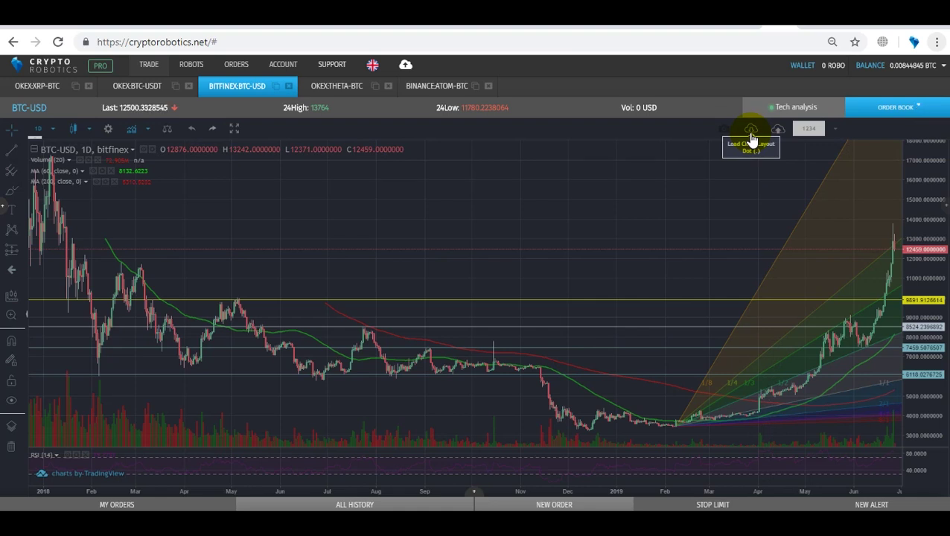
Step: Disable tech analysis mode and confirm the switch back to the regular chart
{"action": "left_click", "coordinate": [828, 110]}
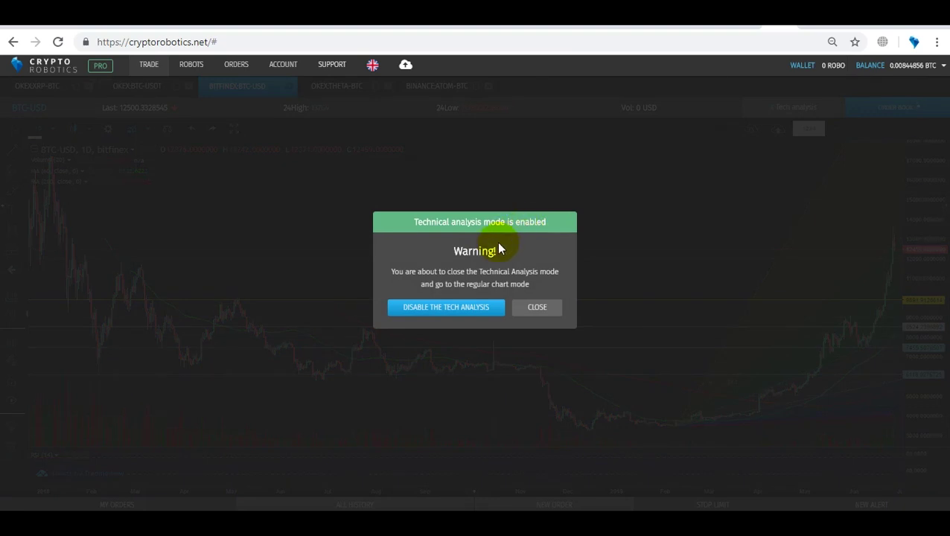
{"action": "left_click", "coordinate": [485, 310]}
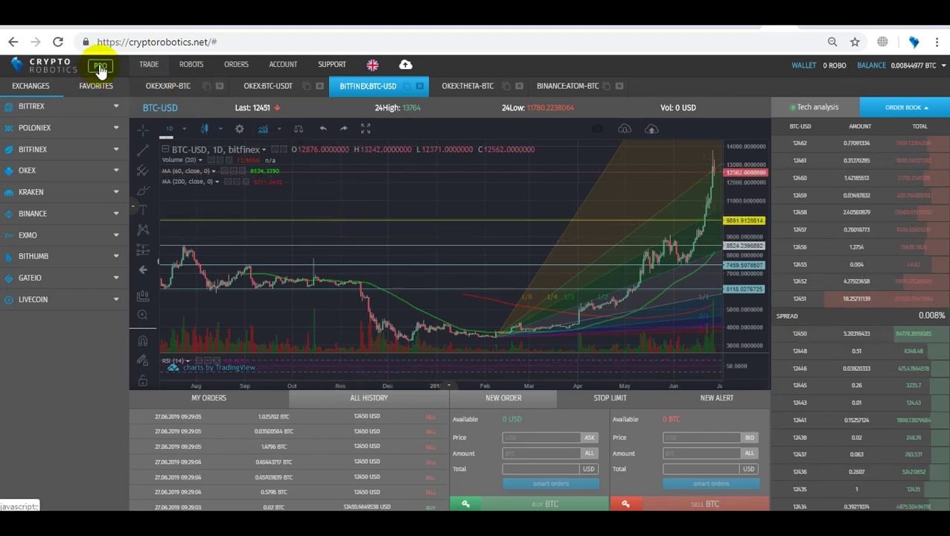
{"action": "left_click", "coordinate": [100, 67]}
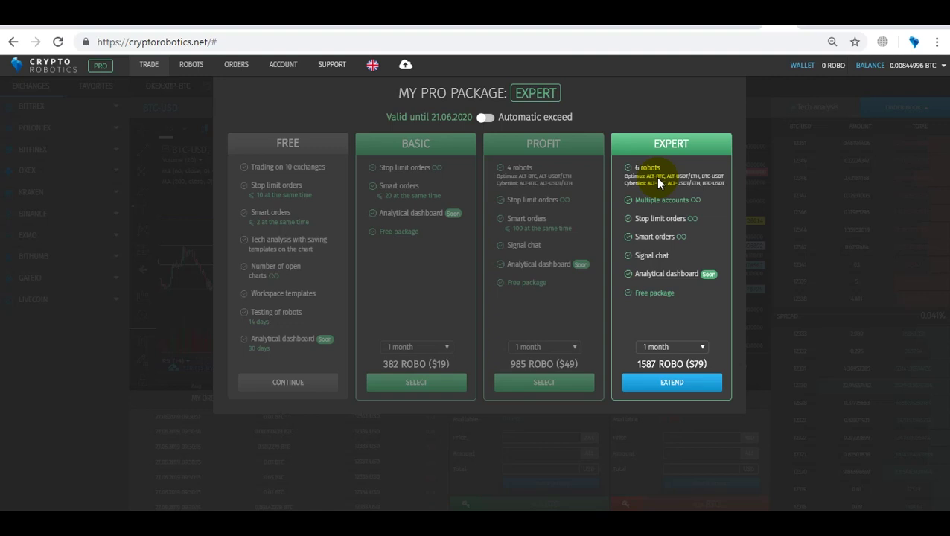
{"action": "left_click", "coordinate": [147, 70]}
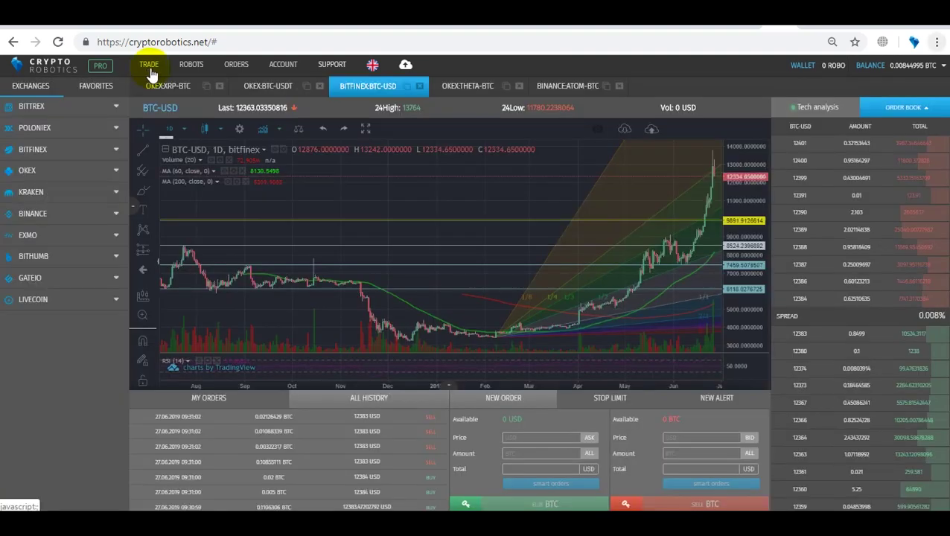
Step: Open ROBOTS, go to MY ROBOTS and manage the Cyberbot USDT/ETH robot
{"action": "left_click", "coordinate": [187, 65]}
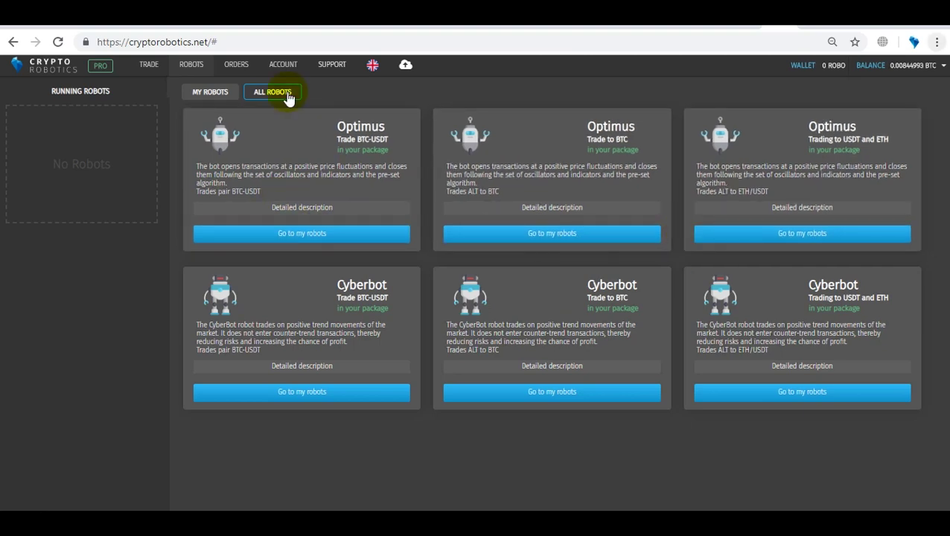
{"action": "left_click", "coordinate": [223, 95]}
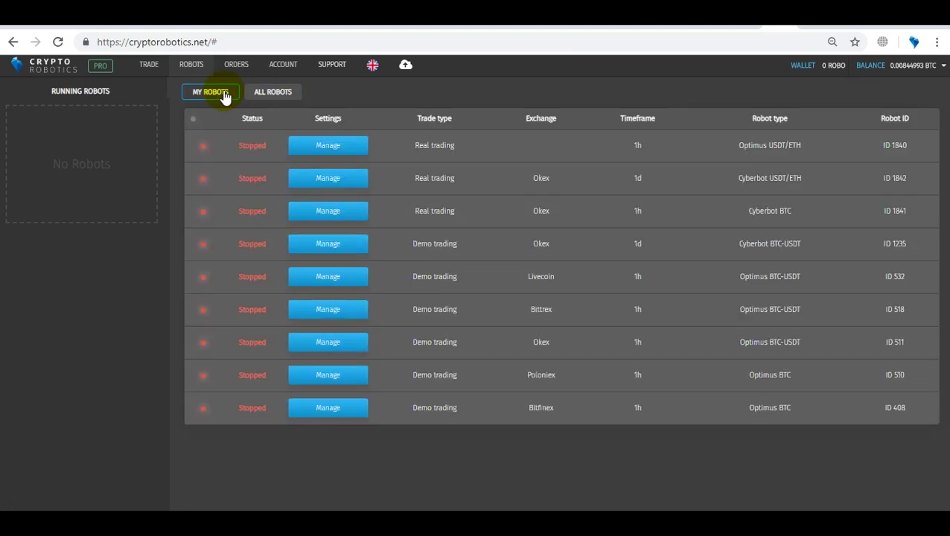
{"action": "left_click", "coordinate": [310, 180]}
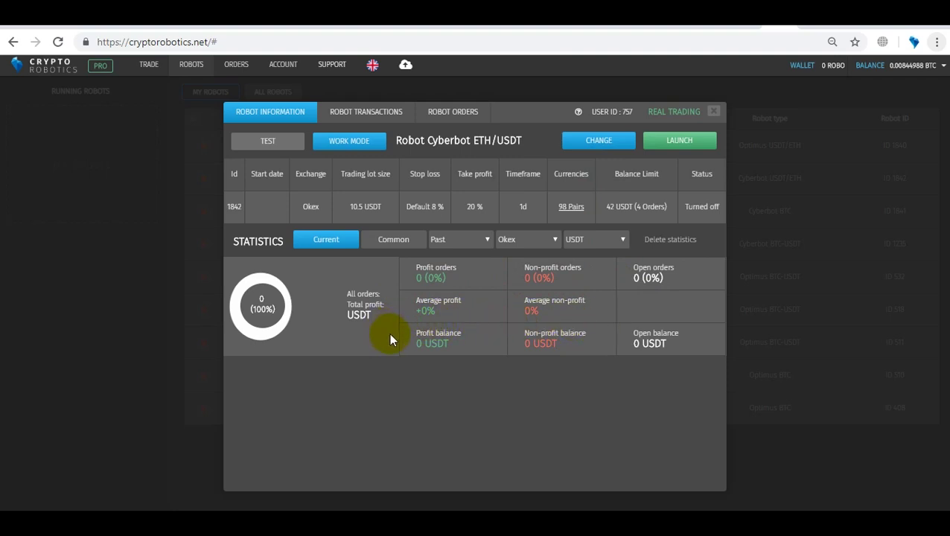
Step: Switch the Cyberbot ETH/USDT robot to test mode, return it to work mode, and close its details
{"action": "left_click", "coordinate": [291, 146]}
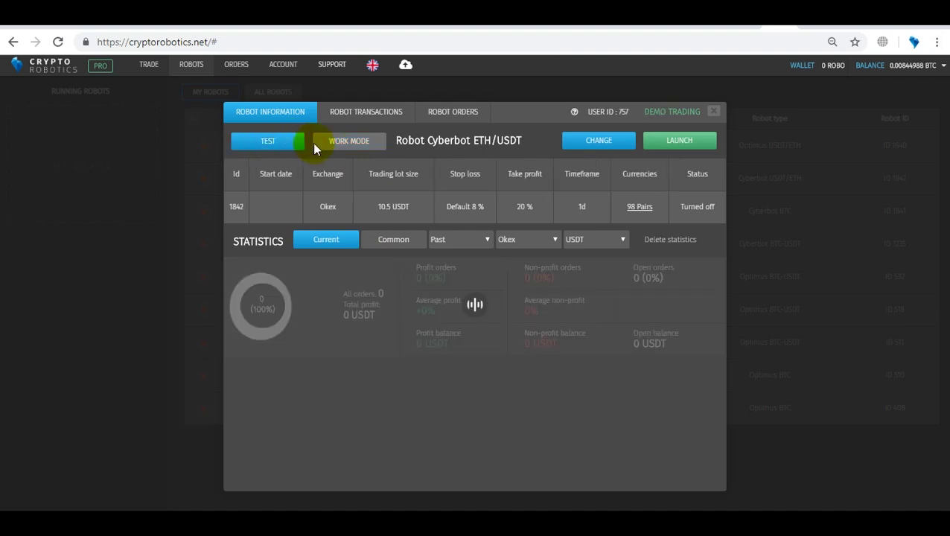
{"action": "left_click", "coordinate": [334, 149]}
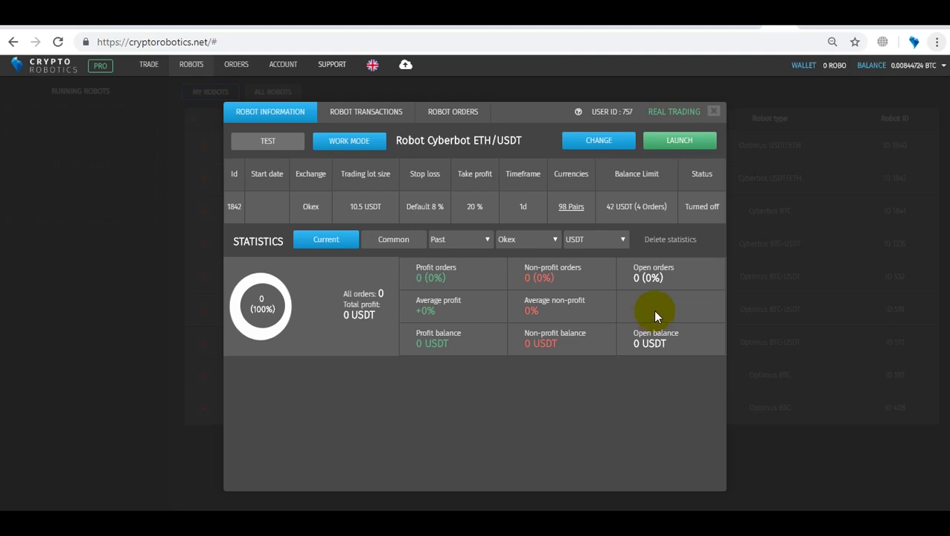
{"action": "left_click", "coordinate": [300, 97]}
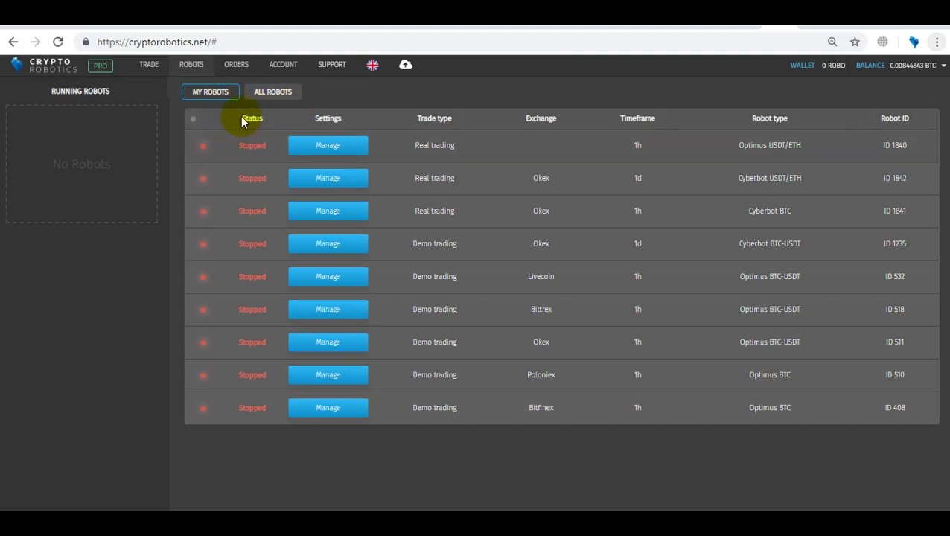
Step: Open the KCASH/USDT pair chart from the OKEX-0 key's orders list
{"action": "left_click", "coordinate": [235, 70]}
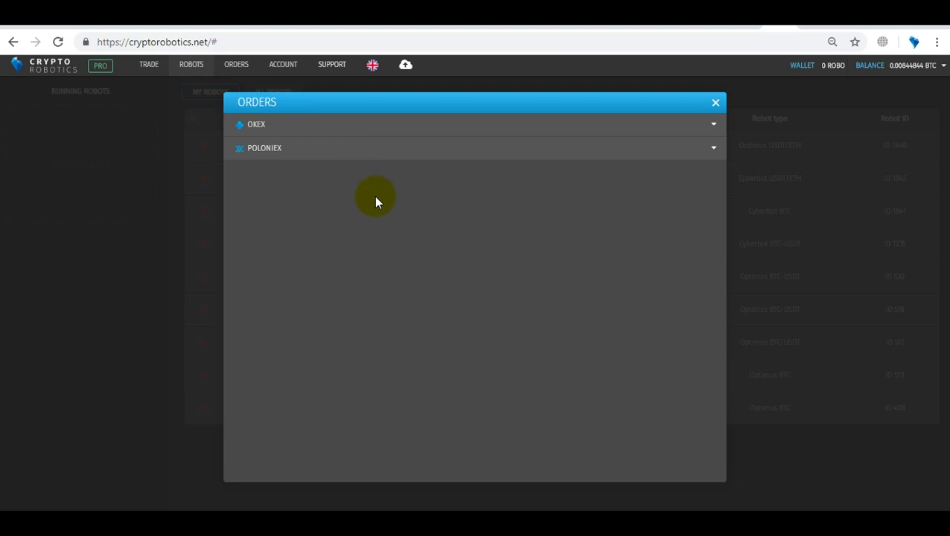
{"action": "left_click", "coordinate": [555, 133]}
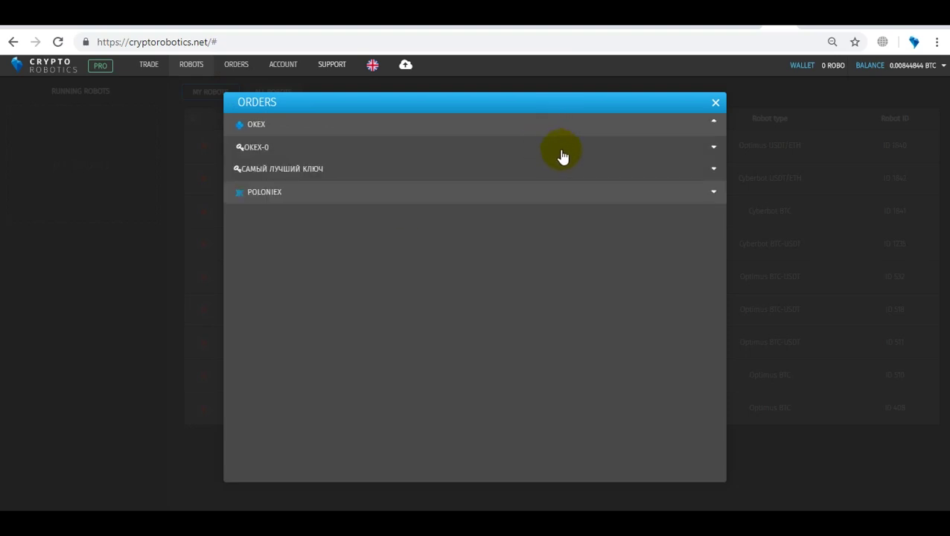
{"action": "left_click", "coordinate": [562, 154]}
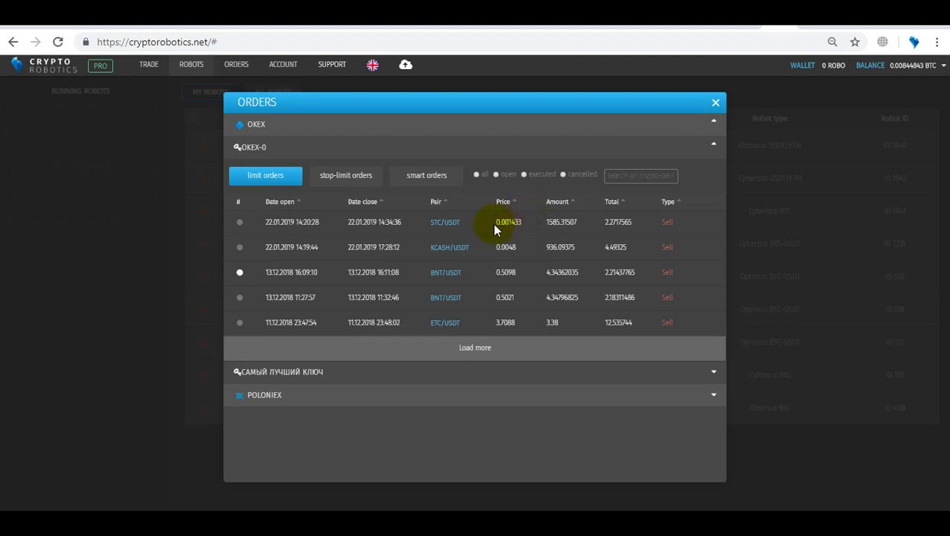
{"action": "left_click", "coordinate": [280, 182]}
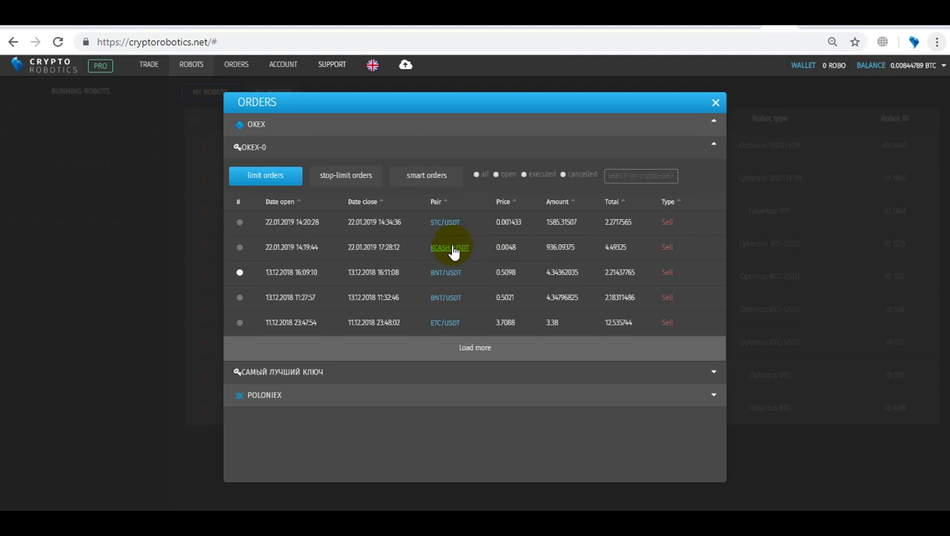
{"action": "left_click", "coordinate": [450, 248]}
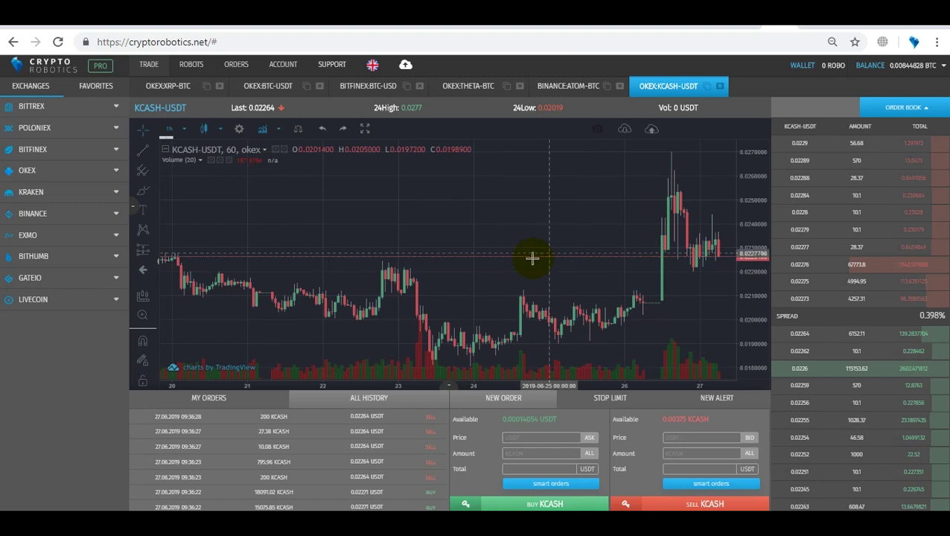
{"action": "left_click", "coordinate": [281, 68]}
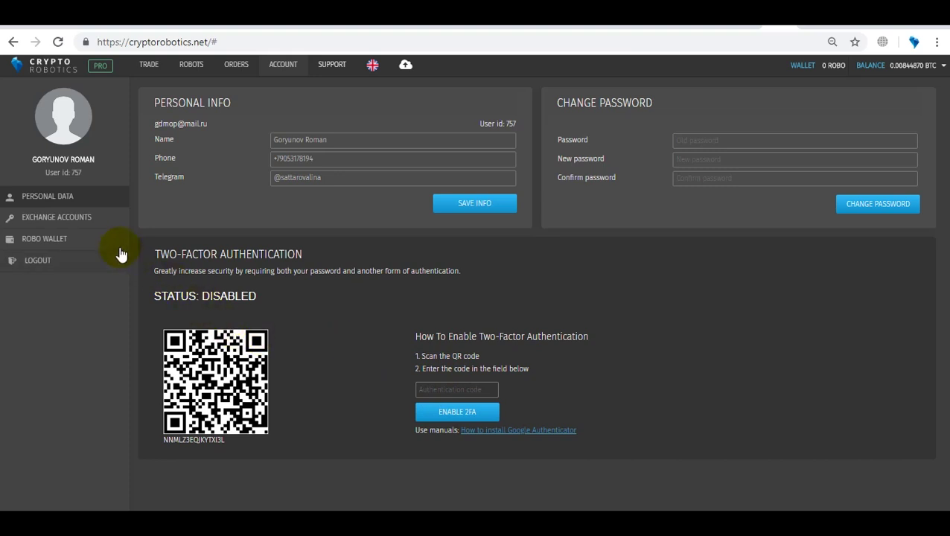
Step: Show the Exchange Accounts page and bring up an empty Add New Exchange form
{"action": "left_click", "coordinate": [84, 224]}
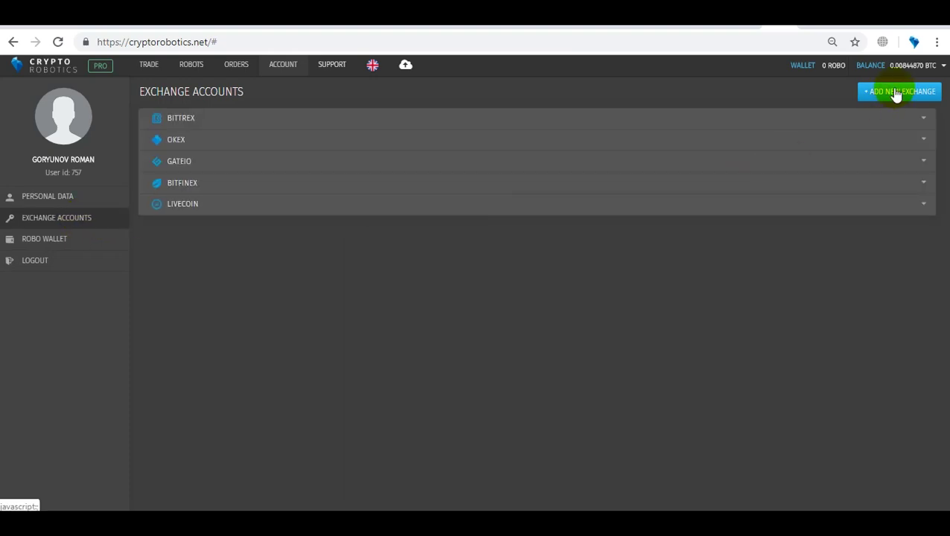
{"action": "left_click", "coordinate": [896, 93]}
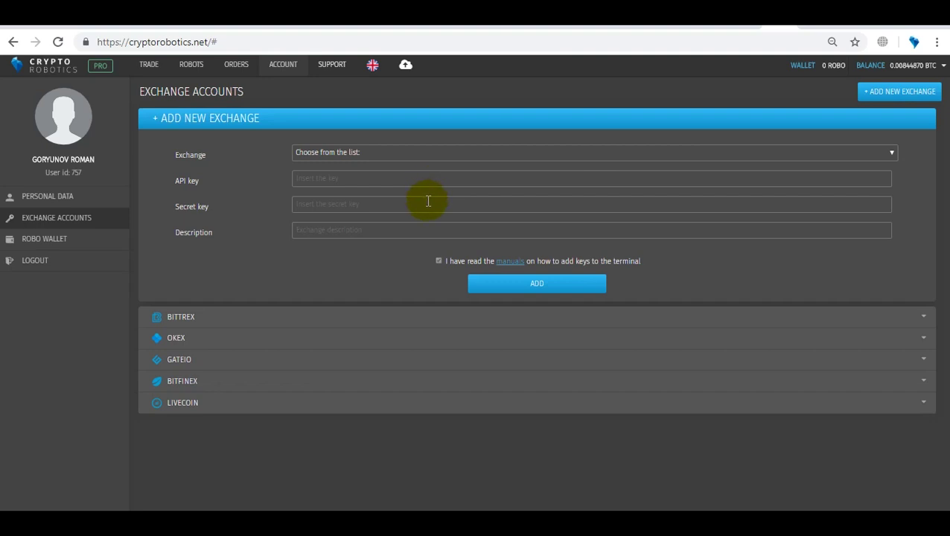
Step: Choose bittrex as the exchange in the Add New Exchange form, leaving the key fields empty
{"action": "left_click", "coordinate": [441, 152]}
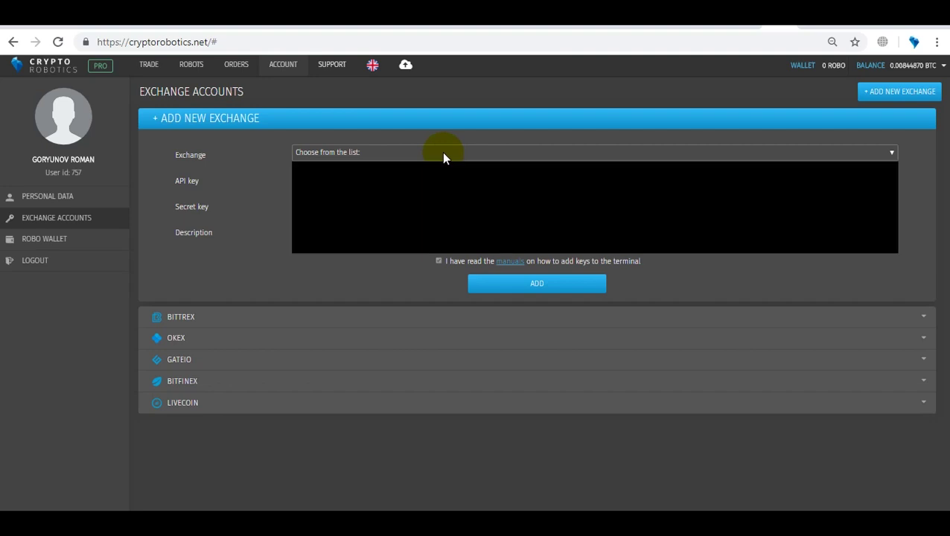
{"action": "left_click", "coordinate": [436, 167]}
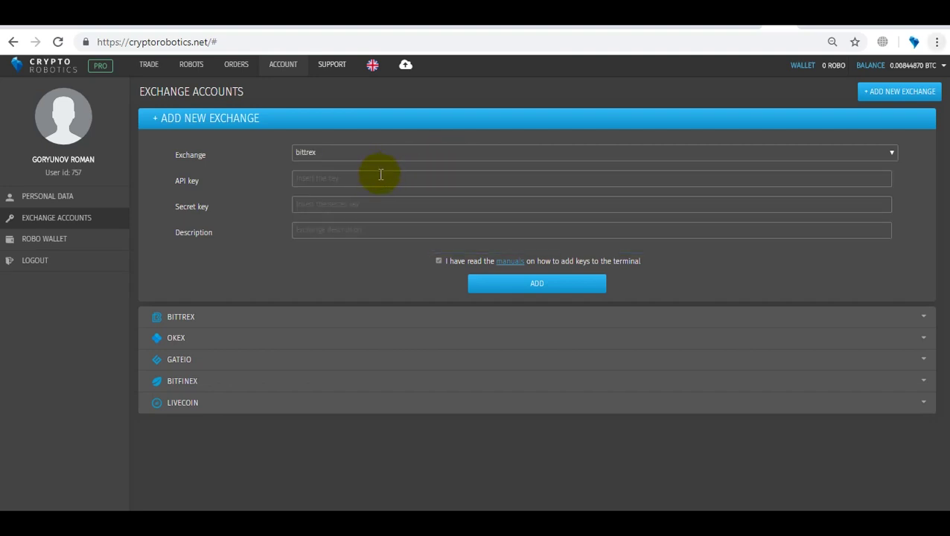
{"action": "left_click", "coordinate": [359, 202]}
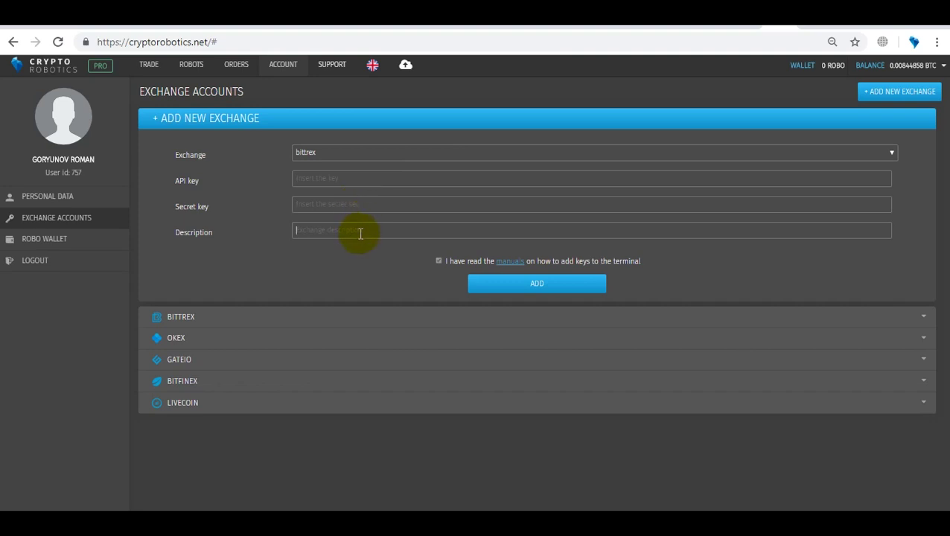
{"action": "left_click", "coordinate": [500, 268]}
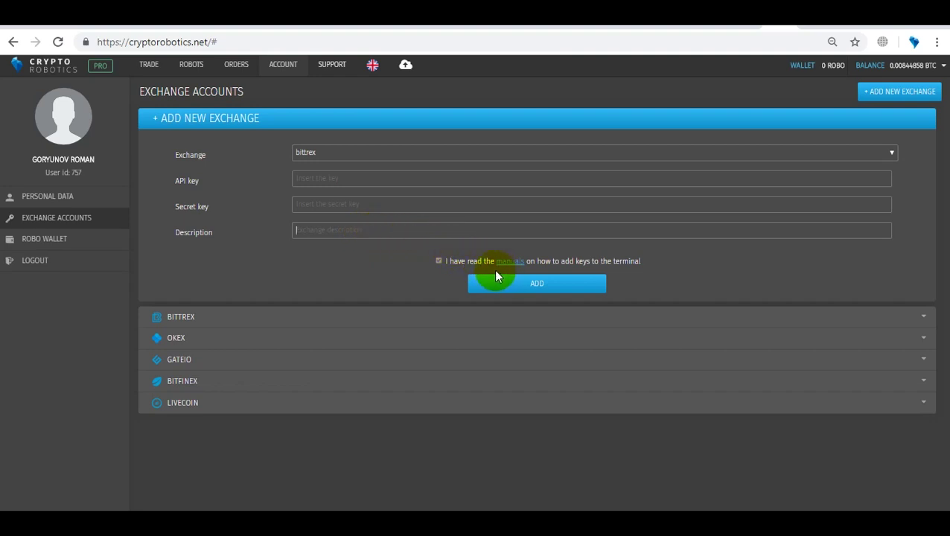
{"action": "left_click_drag", "start_coordinate": [495, 276], "coordinate": [525, 290]}
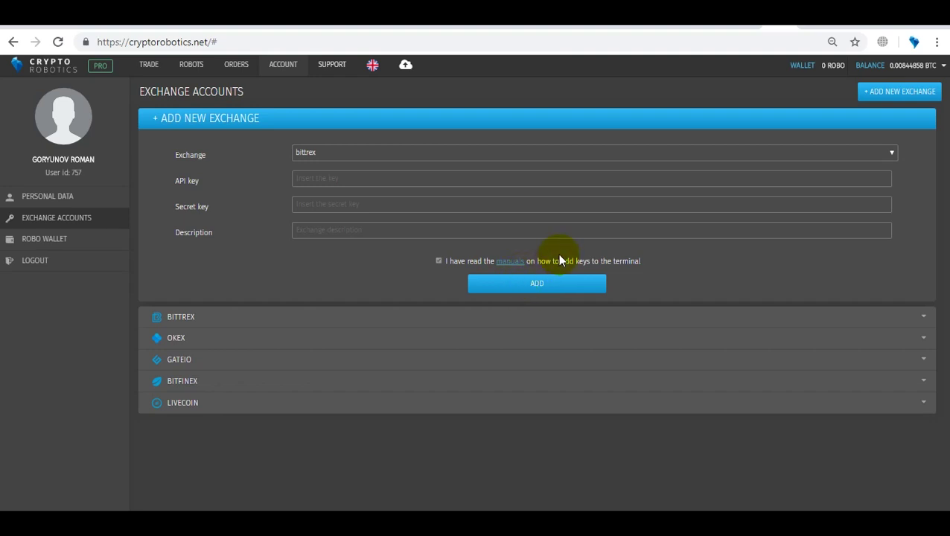
Step: Check the Robo Wallet's 0 ROBO balance and its PRO package purchase history
{"action": "left_click", "coordinate": [95, 248]}
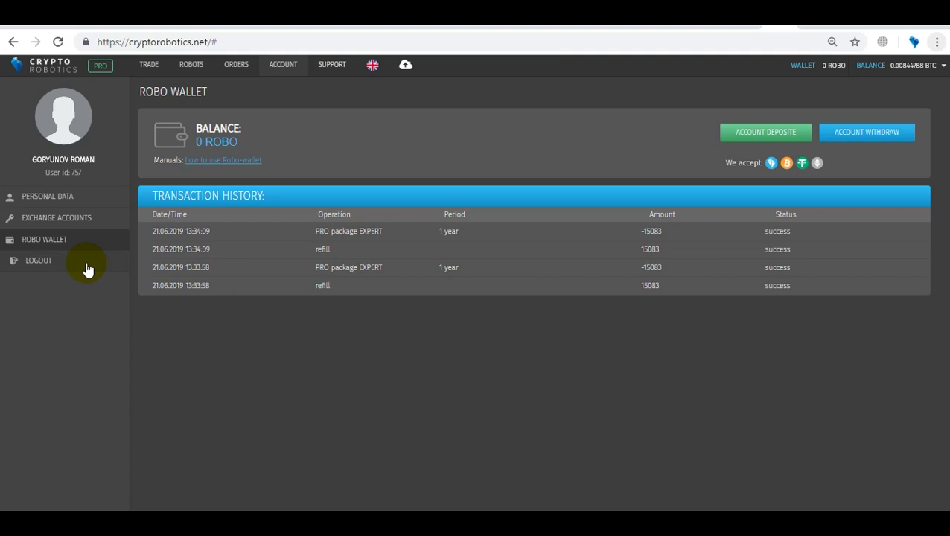
{"action": "mouse_move", "coordinate": [331, 69]}
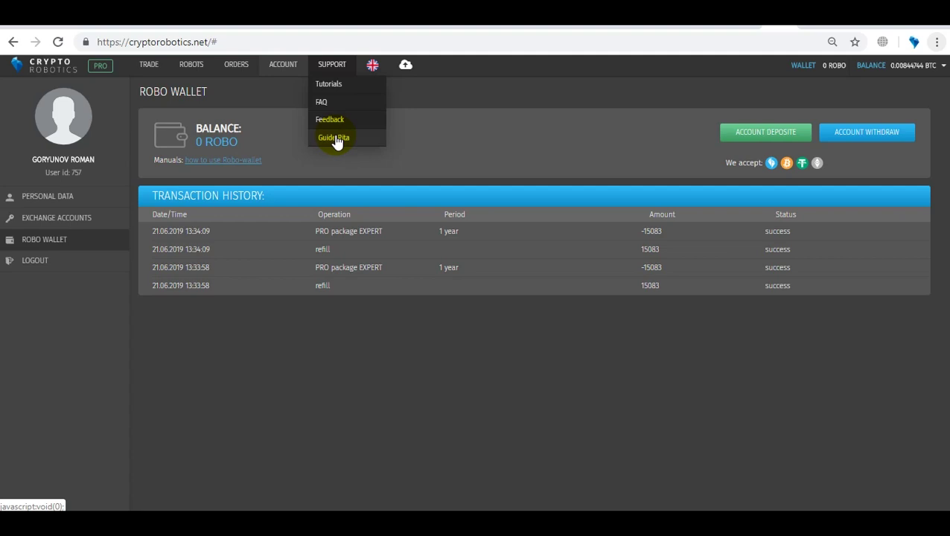
Step: Start the Guide Rita walkthrough, advance one tip, then cancel it and show the saved interface templates
{"action": "left_click", "coordinate": [335, 138]}
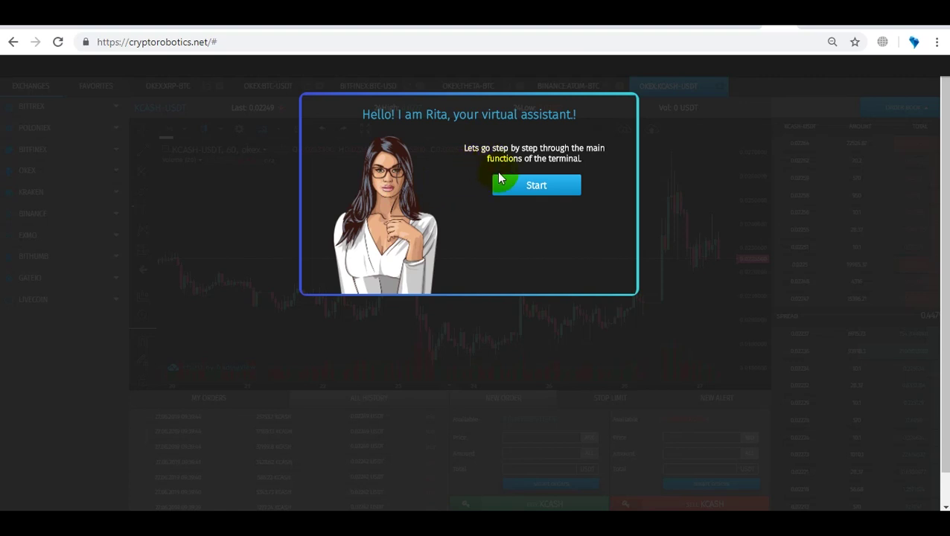
{"action": "left_click", "coordinate": [509, 190]}
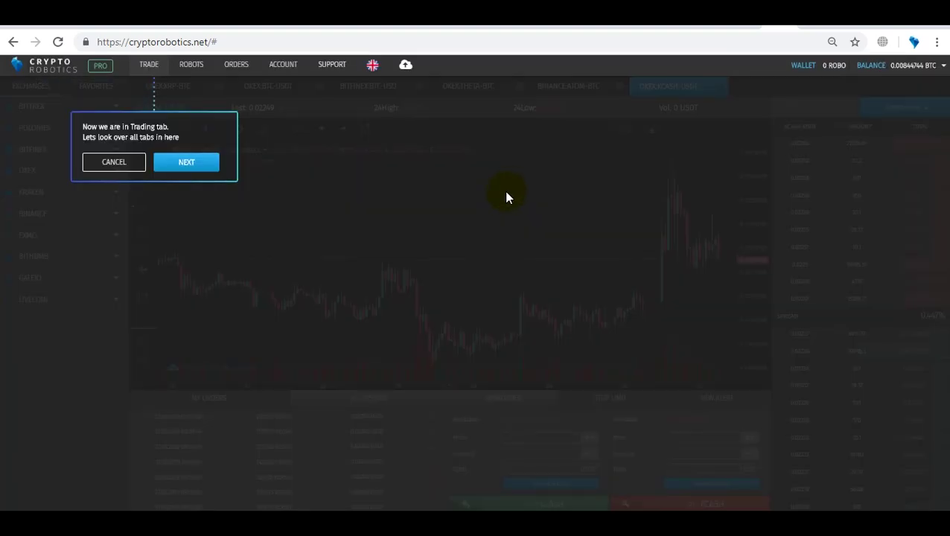
{"action": "left_click", "coordinate": [212, 162]}
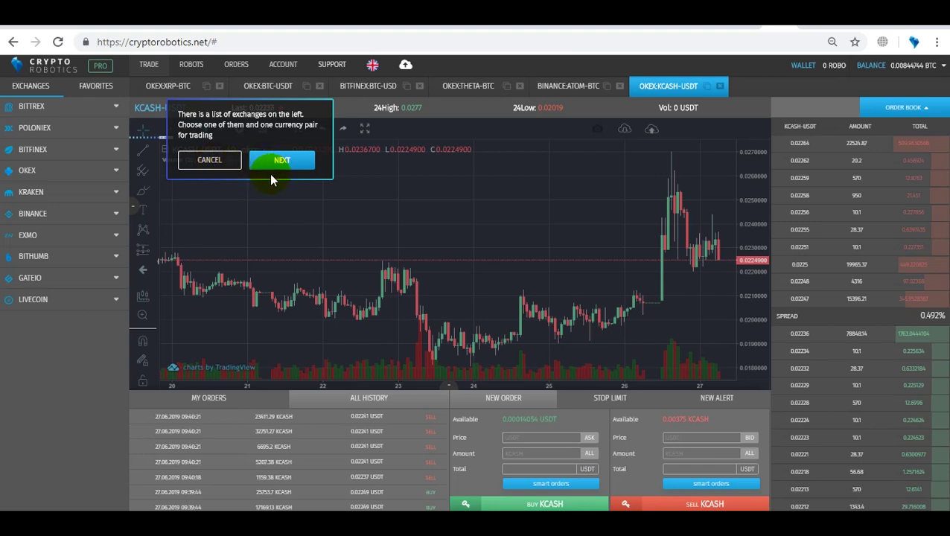
{"action": "left_click", "coordinate": [224, 162]}
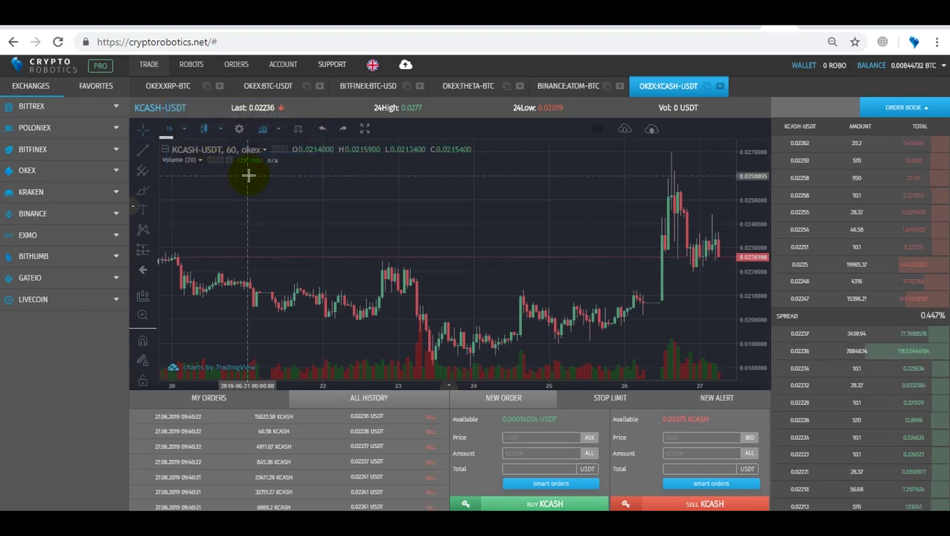
{"action": "mouse_move", "coordinate": [363, 74]}
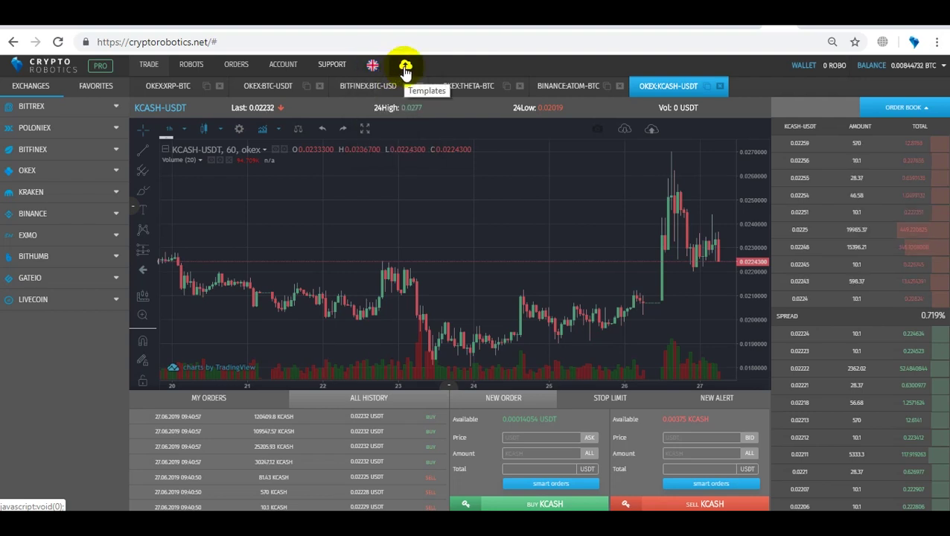
{"action": "left_click", "coordinate": [405, 69]}
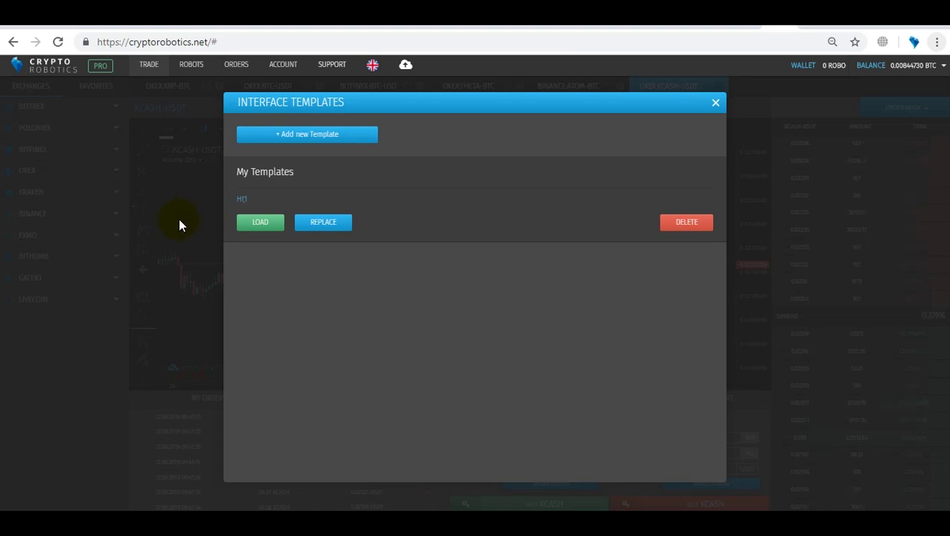
{"action": "left_click", "coordinate": [268, 227]}
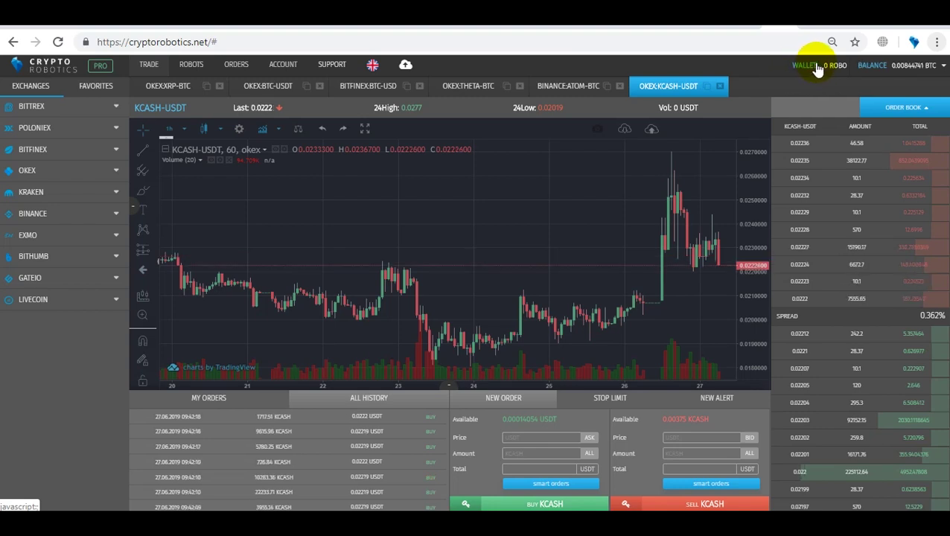
Step: Open the THETA-BTC trading page from the OKEX key's token balances
{"action": "left_click", "coordinate": [919, 67]}
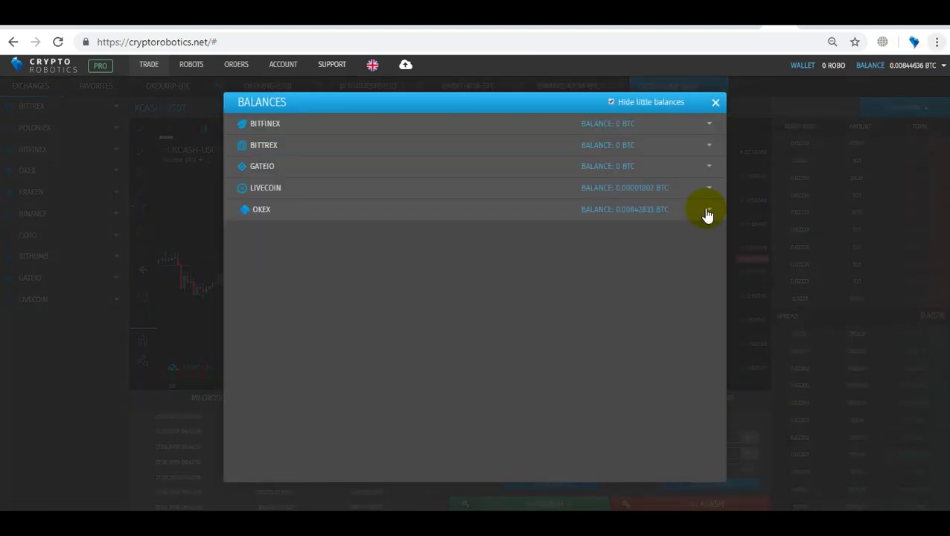
{"action": "left_click", "coordinate": [707, 213]}
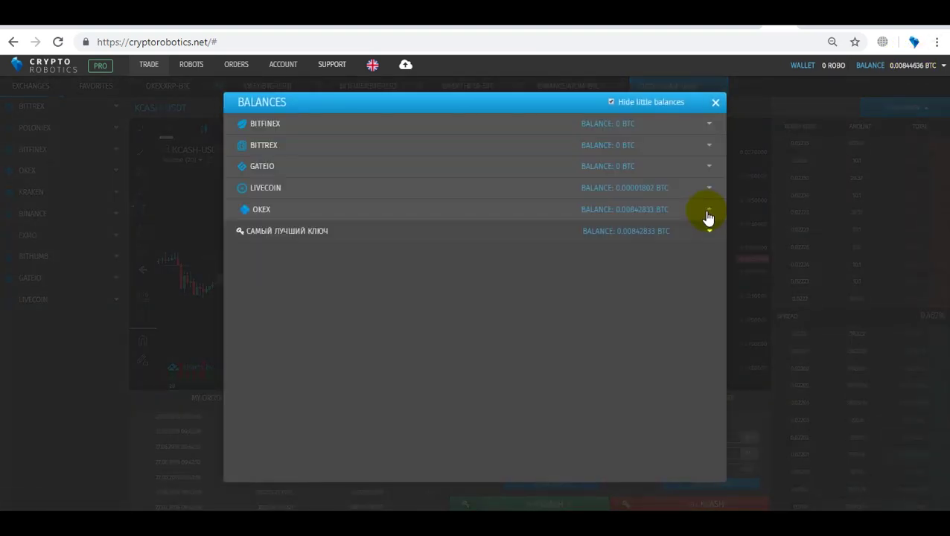
{"action": "left_click", "coordinate": [687, 230]}
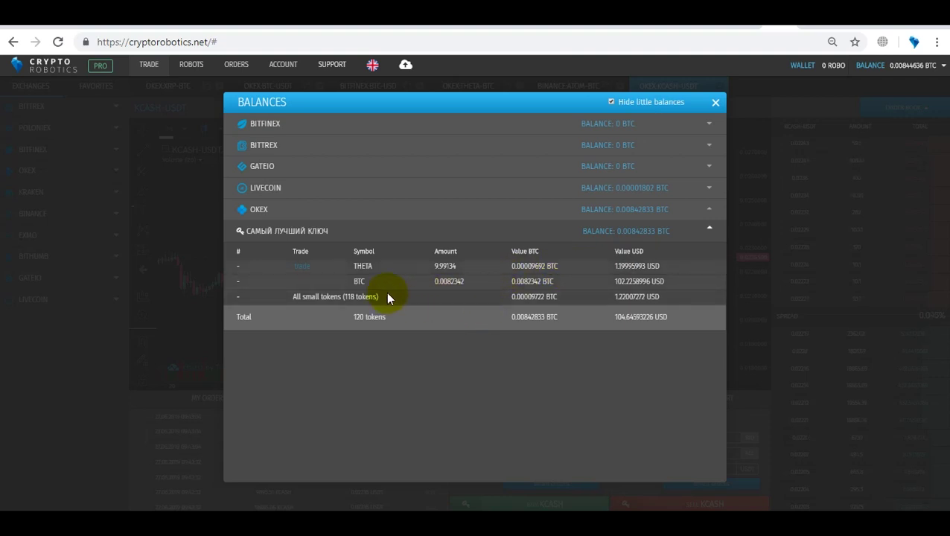
{"action": "left_click", "coordinate": [302, 269]}
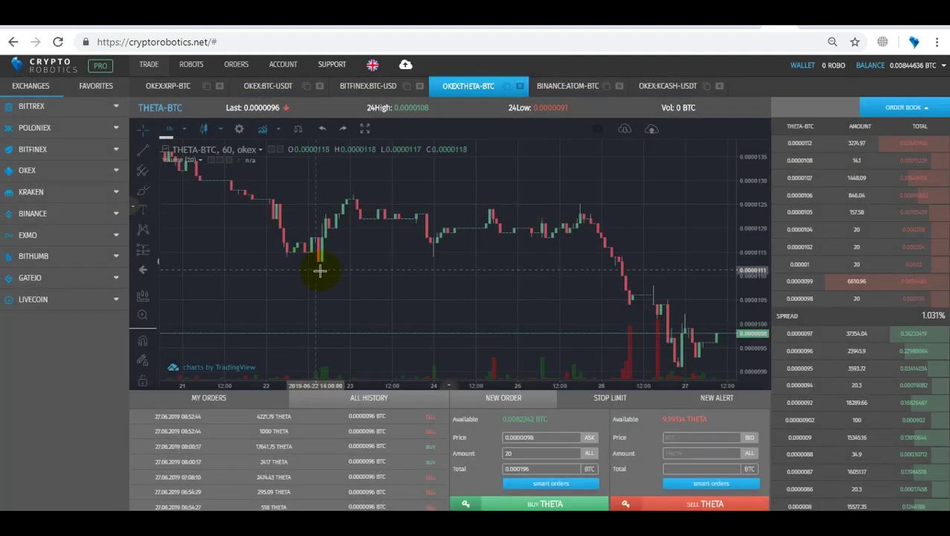